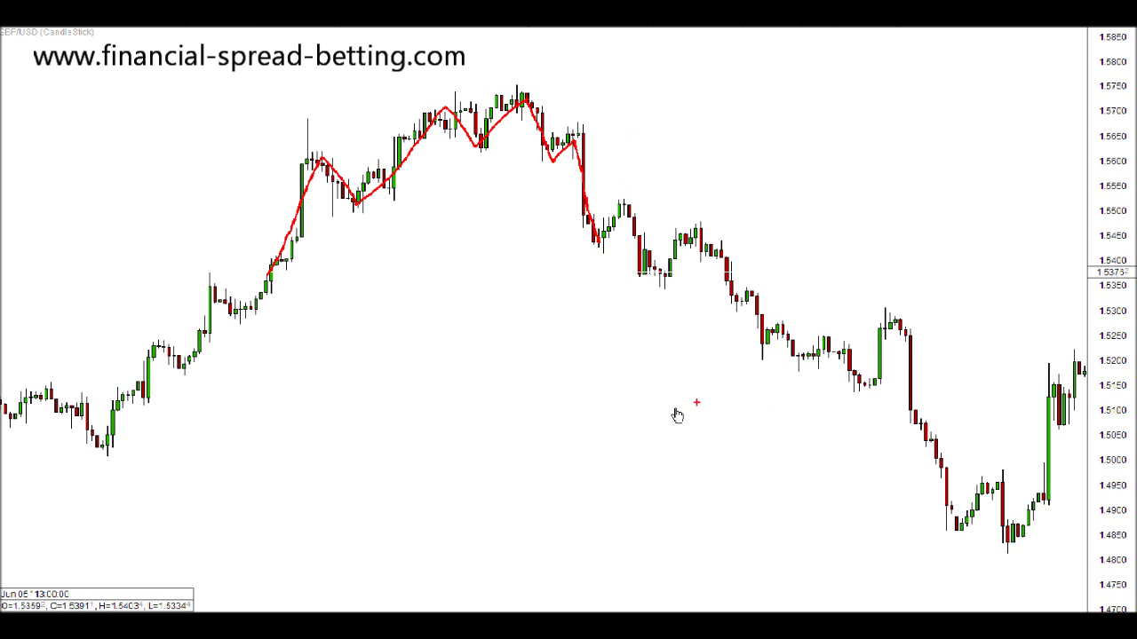
Step: Trace the decline and rebound swings freehand in red, add marks around the earlier peaks, and clear the annotations
mouse_move(704, 252)
mouse_down()
mouse_move(839, 366)
mouse_move(952, 503)
mouse_move(981, 481)
mouse_move(1020, 537)
mouse_move(1049, 377)
mouse_move(1048, 286)
mouse_move(1075, 320)
mouse_up()
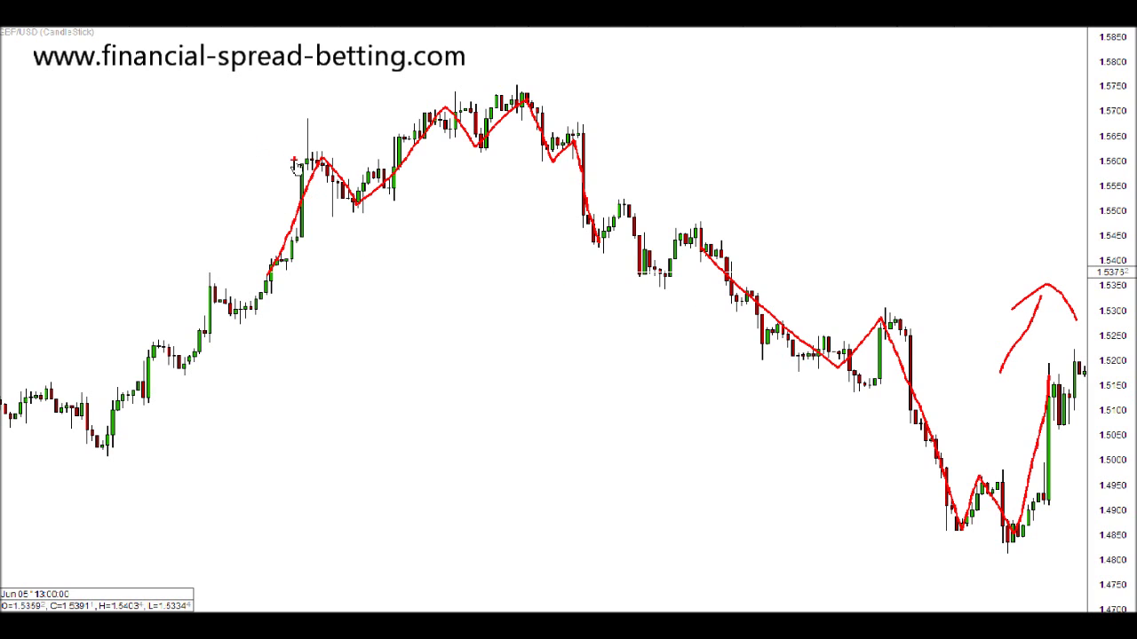
drag(293, 158, 375, 162)
drag(331, 205, 478, 214)
key(Escape)
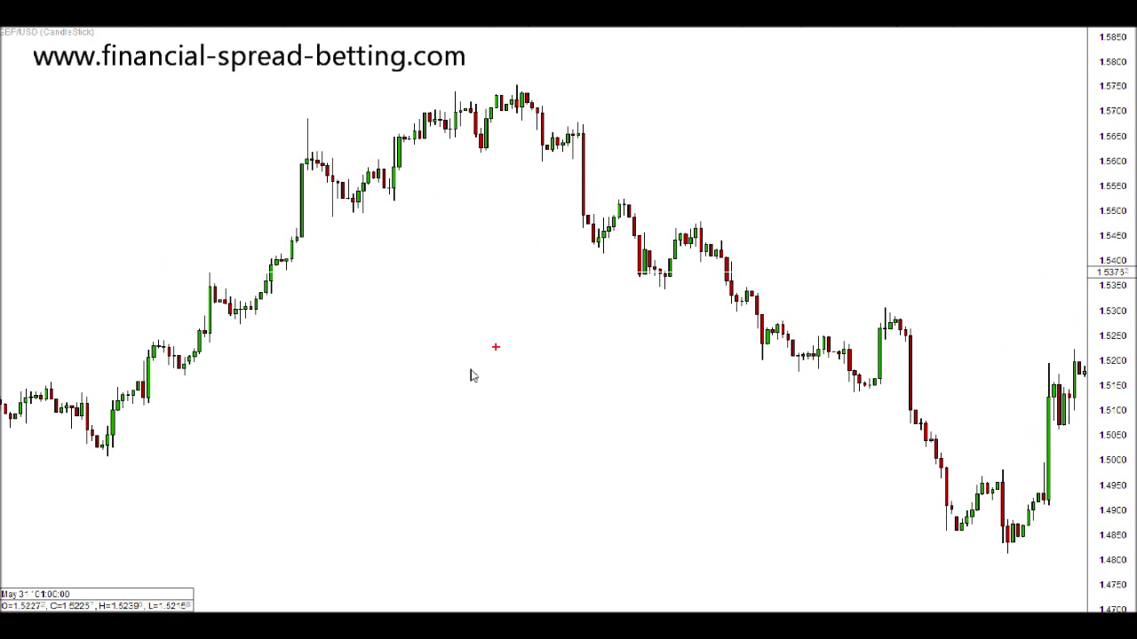
Step: Sketch a head-and-shoulders pattern with a neckline and a line across the shoulders below the chart's peak, and clear it
mouse_move(313, 441)
mouse_down()
mouse_move(376, 318)
mouse_move(449, 327)
mouse_move(507, 360)
mouse_move(525, 409)
mouse_up()
mouse_move(390, 405)
mouse_down()
mouse_move(567, 413)
mouse_move(581, 368)
mouse_move(607, 462)
mouse_up()
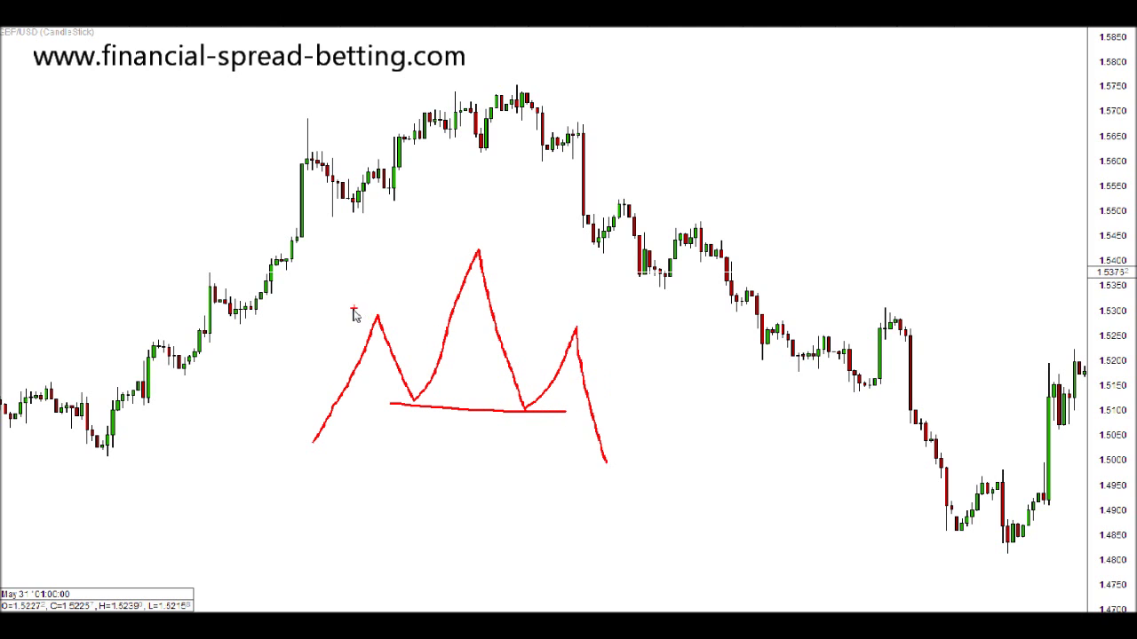
drag(353, 310, 620, 313)
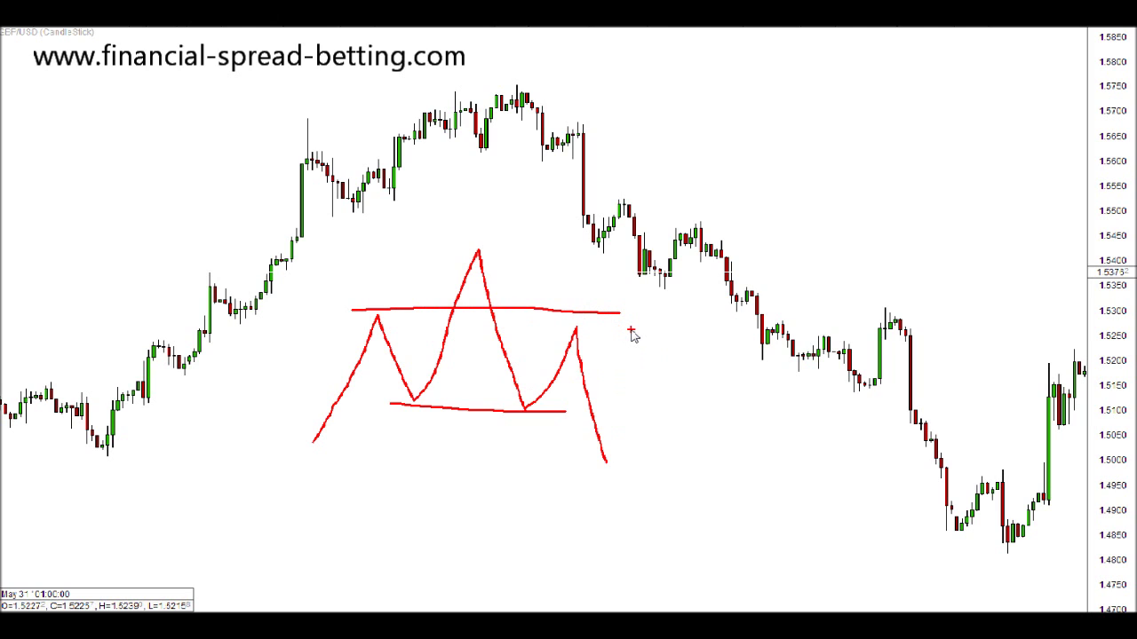
key(e)
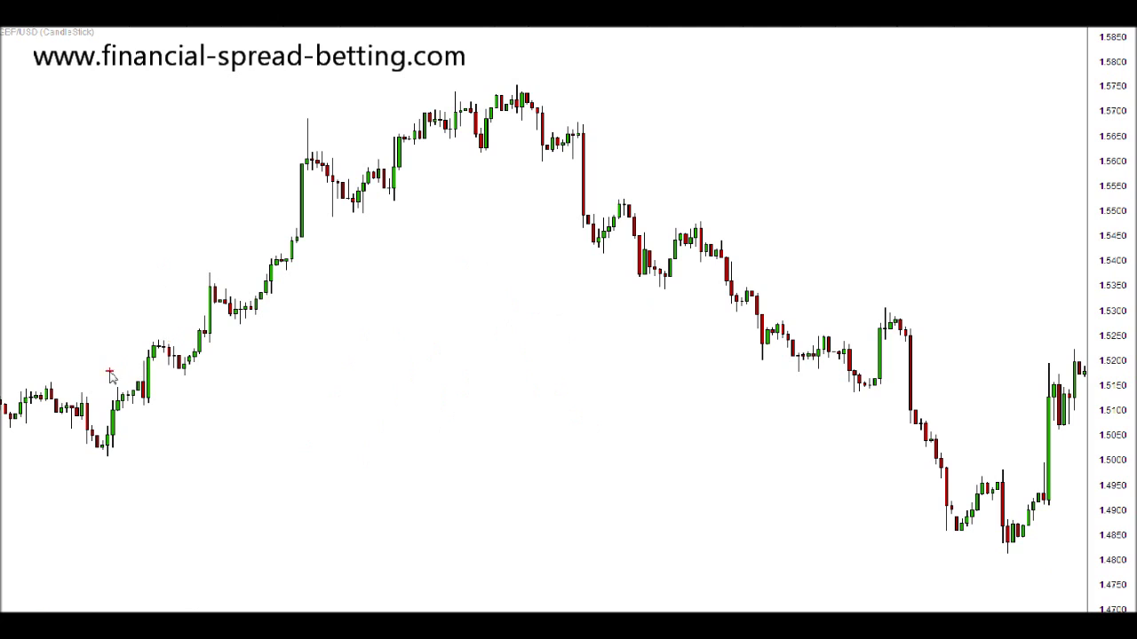
Step: Draw a freehand curve under the rally and over the decline, add arrows at three touch points, and clear the annotations
mouse_move(87, 459)
mouse_down()
mouse_move(152, 422)
mouse_move(246, 323)
mouse_move(334, 265)
mouse_move(515, 190)
mouse_move(701, 180)
mouse_up()
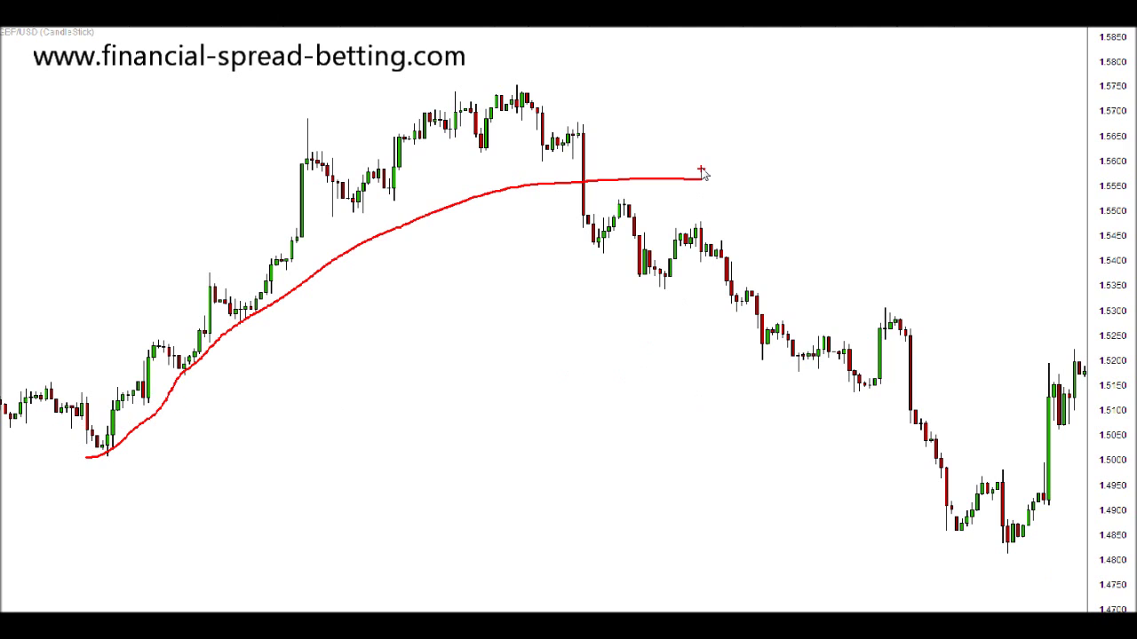
mouse_move(702, 182)
mouse_down()
mouse_move(888, 304)
mouse_move(977, 391)
mouse_up()
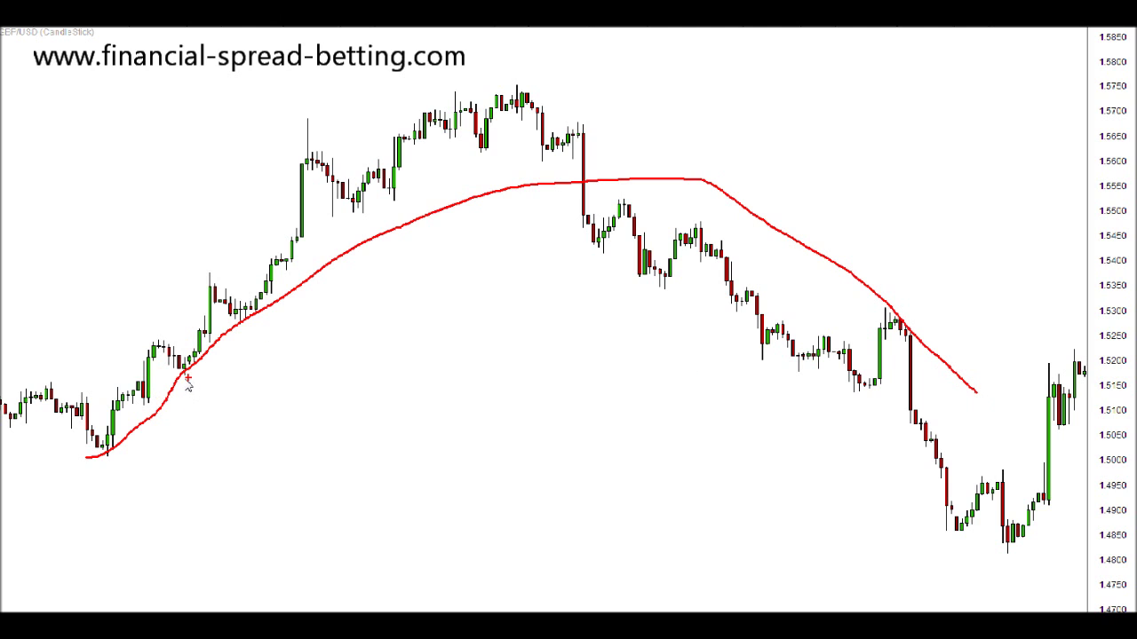
mouse_move(186, 381)
mouse_down()
mouse_move(208, 407)
mouse_move(185, 380)
mouse_up()
drag(263, 336, 276, 336)
drag(924, 264, 913, 309)
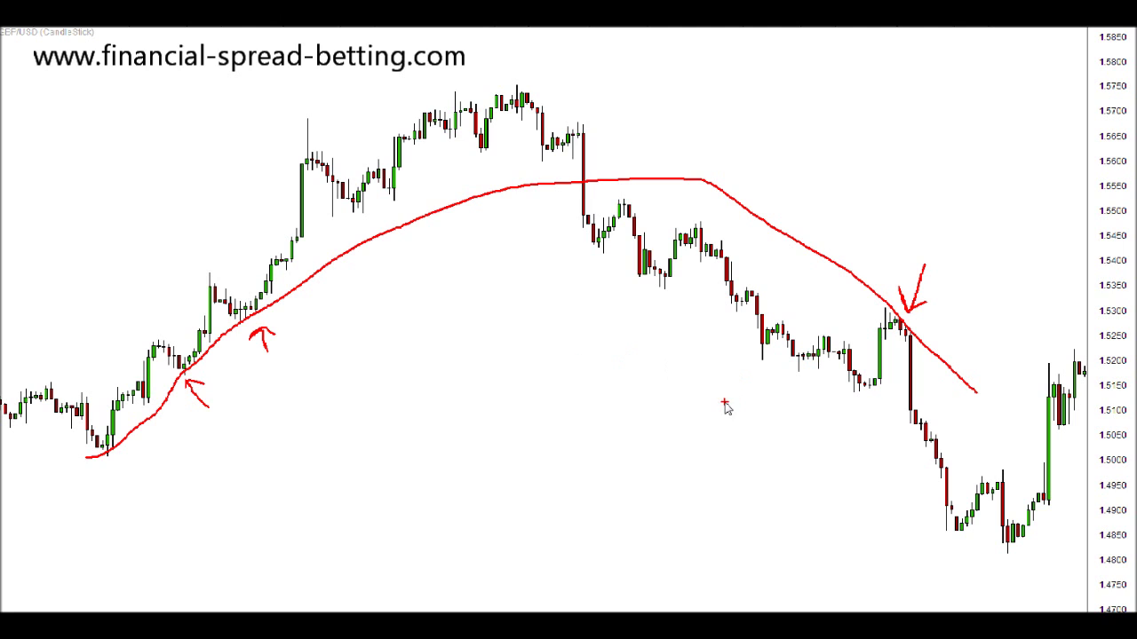
key(Escape)
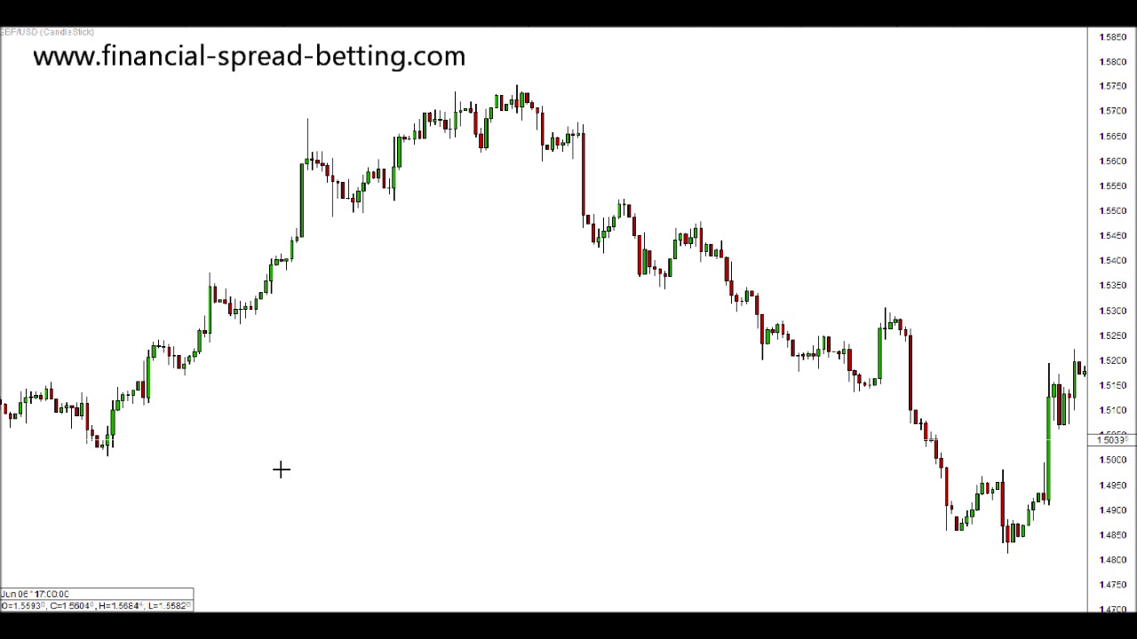
Step: Draw a rising trendline in the empty area below the candles and place a parallel duplicate above it to form a channel
drag(230, 537, 611, 312)
right_click(603, 325)
click(605, 326)
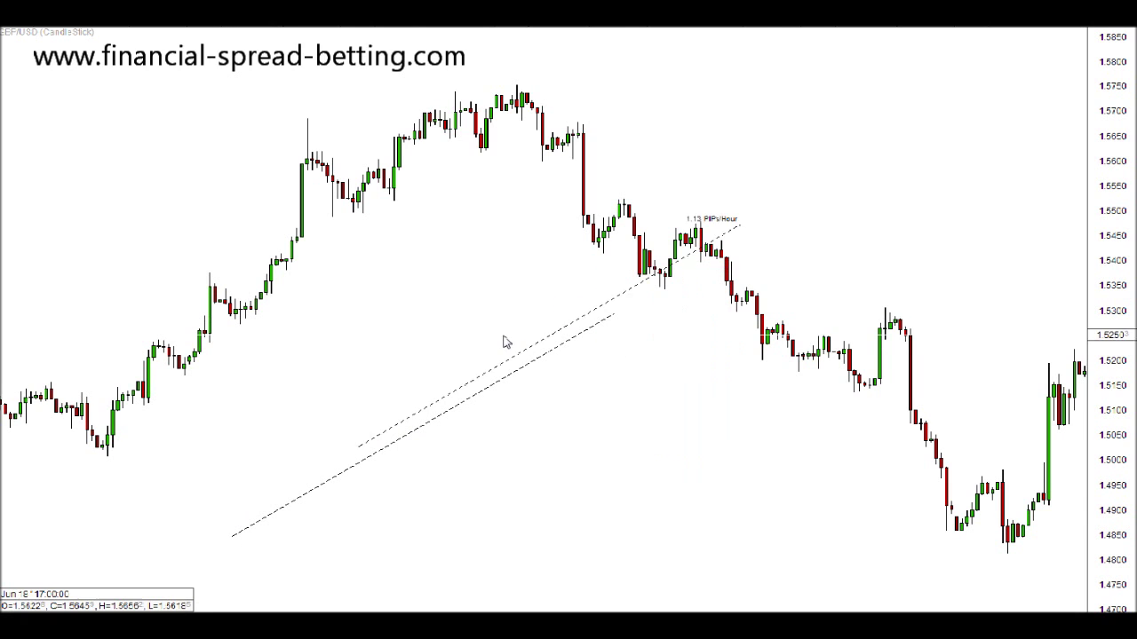
click(353, 367)
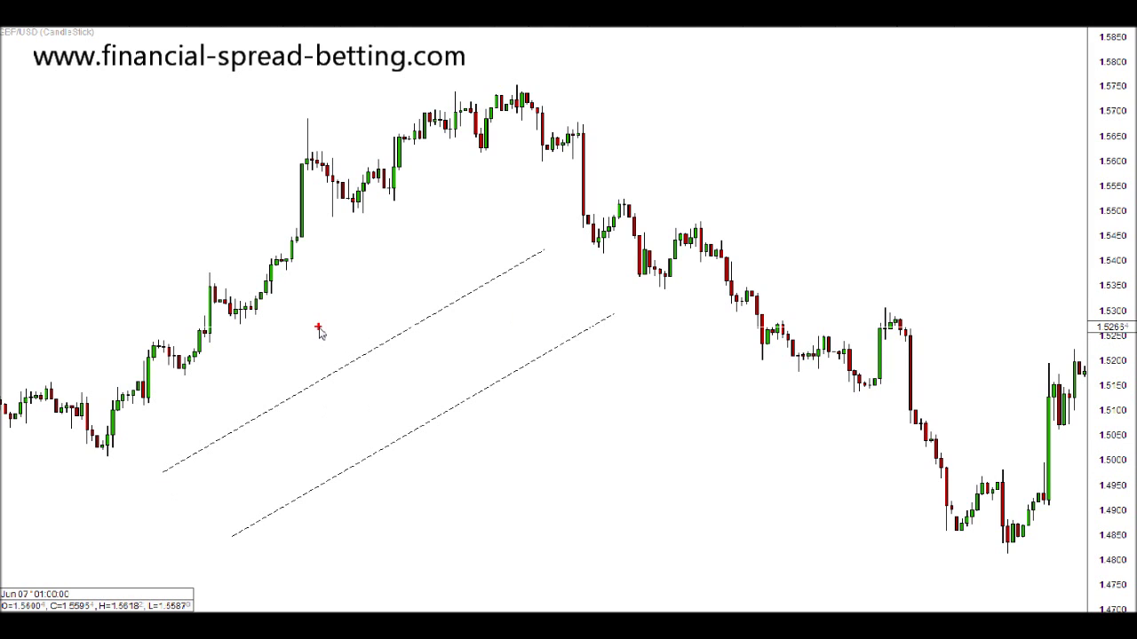
Step: Sketch a zigzag price path inside the rising channel and an upward arrow above it, and clear the sketches
mouse_move(241, 486)
mouse_down()
mouse_move(268, 503)
mouse_move(295, 408)
mouse_move(328, 443)
mouse_move(362, 418)
mouse_move(388, 453)
mouse_move(404, 368)
mouse_move(429, 330)
mouse_move(530, 349)
mouse_move(546, 267)
mouse_up()
mouse_move(203, 399)
mouse_down()
mouse_move(432, 251)
mouse_move(435, 282)
mouse_up()
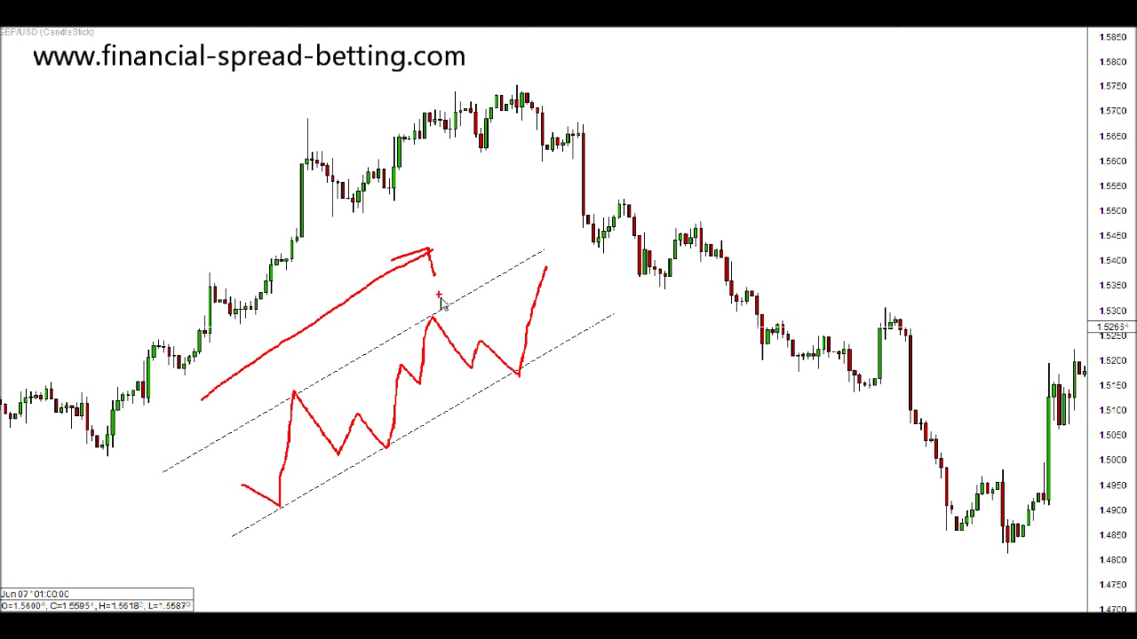
key(Escape)
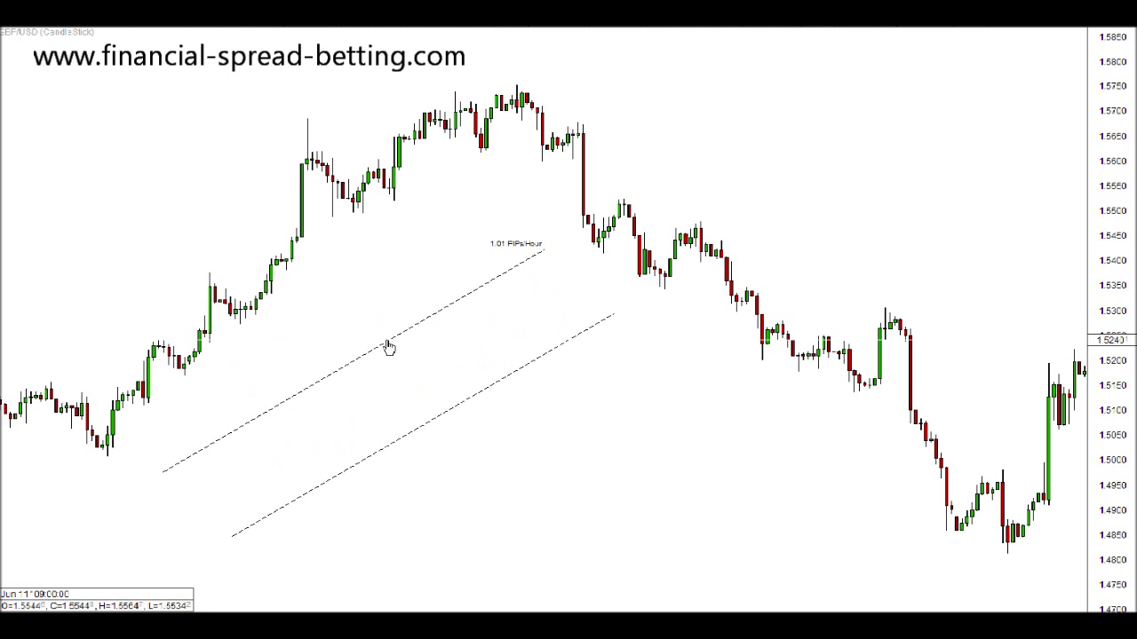
Step: Remove both parallel trendlines of the example channel from the chart
right_click(388, 344)
click(432, 316)
right_click(500, 386)
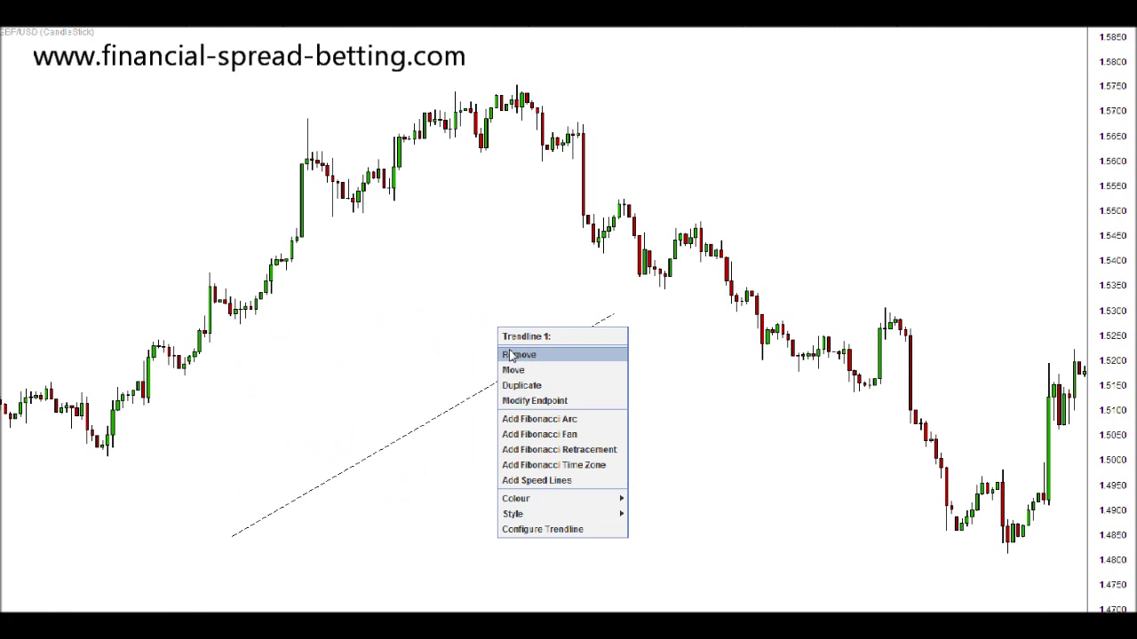
click(513, 355)
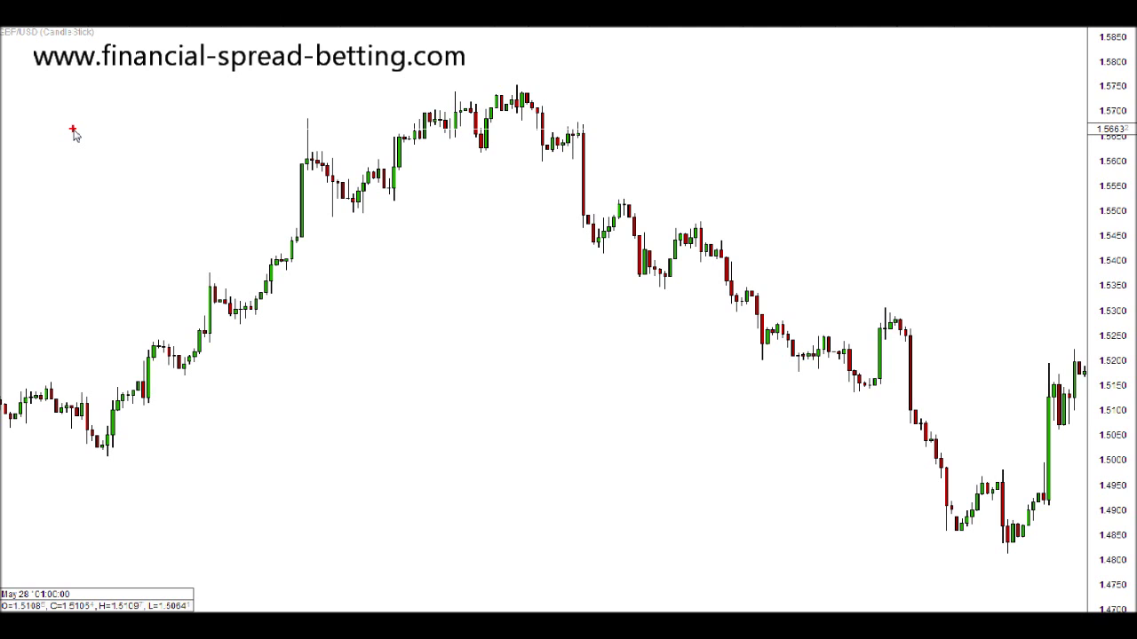
Step: Trace the rally's swings and a support line beneath its lows freehand in red, and clear the annotations
mouse_move(108, 444)
mouse_down()
mouse_move(165, 342)
mouse_move(205, 302)
mouse_move(236, 314)
mouse_move(307, 161)
mouse_move(352, 202)
mouse_move(428, 121)
mouse_move(464, 113)
mouse_move(492, 145)
mouse_move(508, 111)
mouse_up()
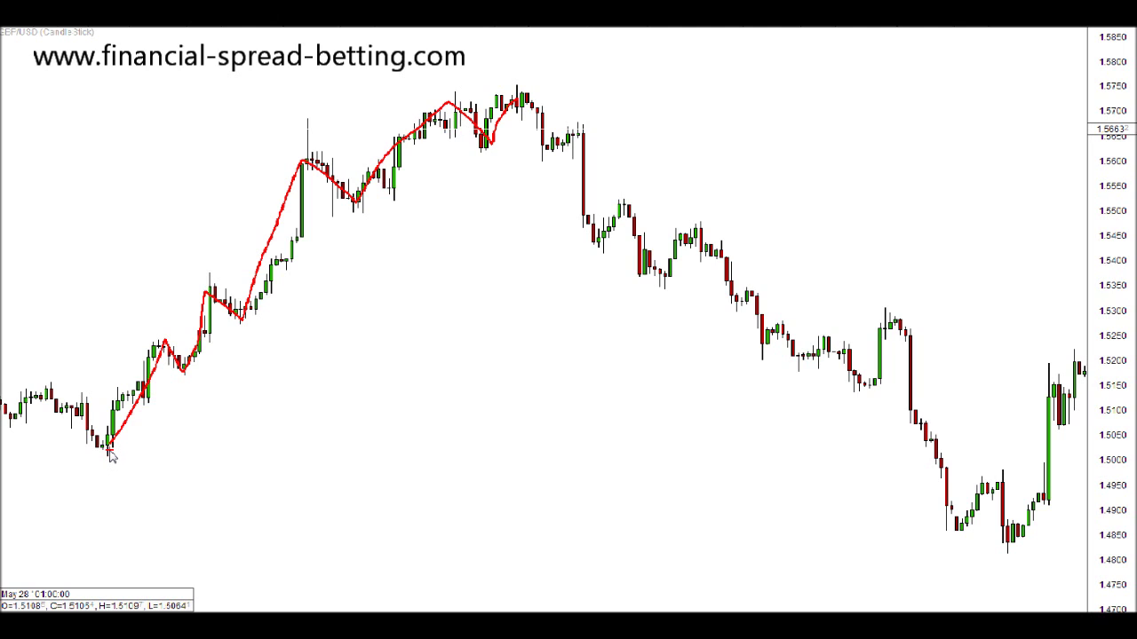
drag(106, 455, 453, 145)
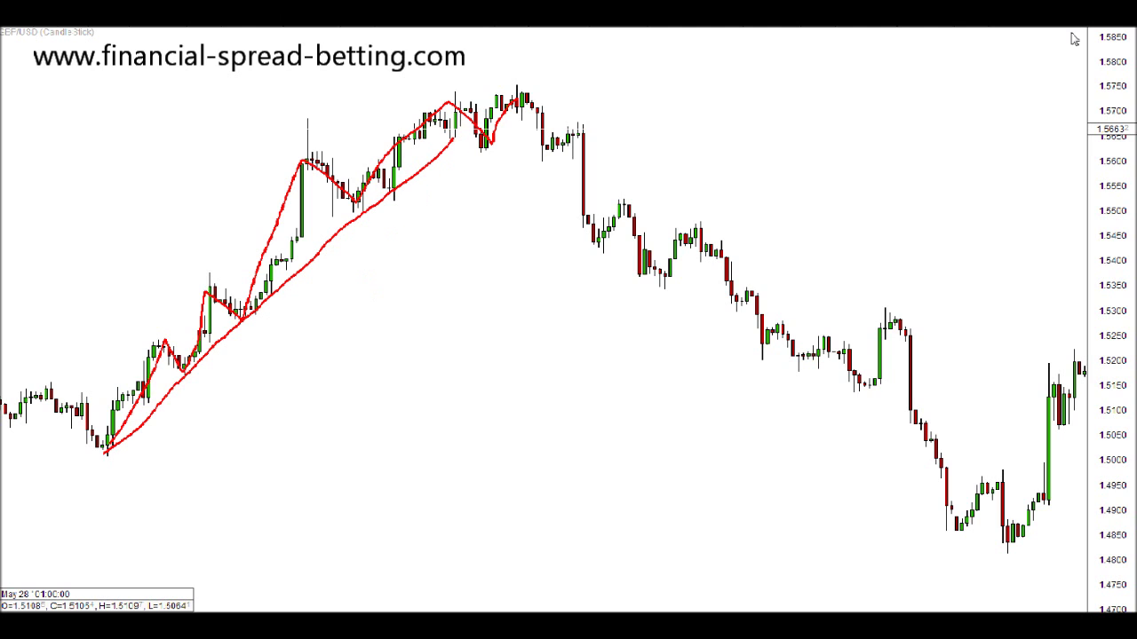
key(Escape)
Step: Draw a rising trendline beneath the rally, from the May 28 low through the swing lows to just above the peak
click(1030, 33)
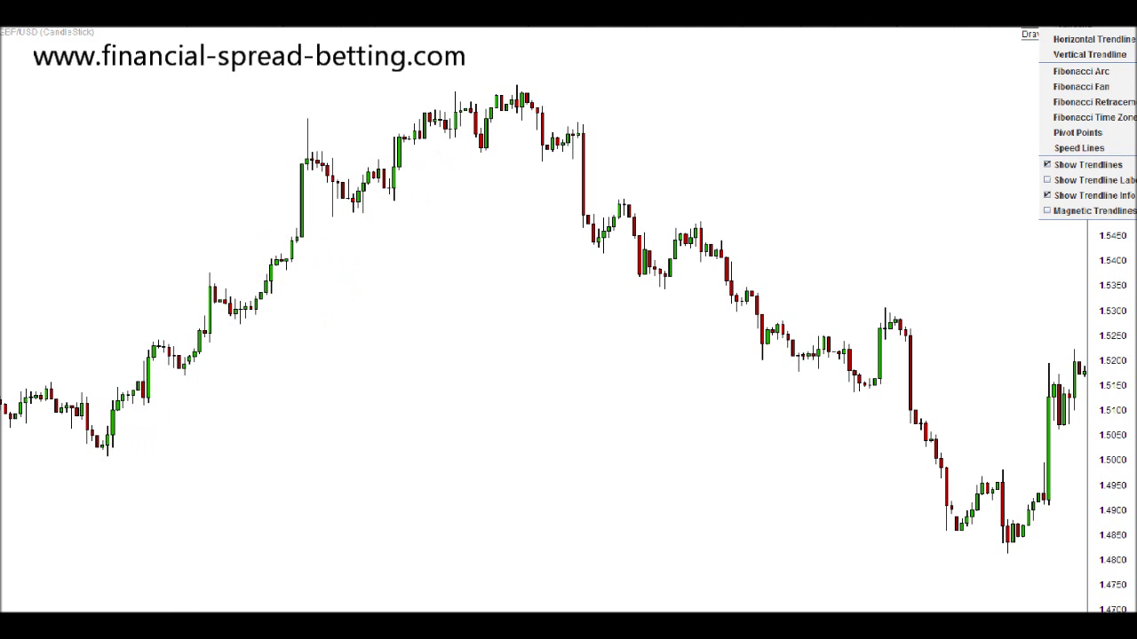
click(1110, 38)
mouse_move(110, 442)
mouse_down()
mouse_move(234, 356)
mouse_move(455, 156)
mouse_move(542, 68)
mouse_move(524, 75)
mouse_move(533, 62)
mouse_up()
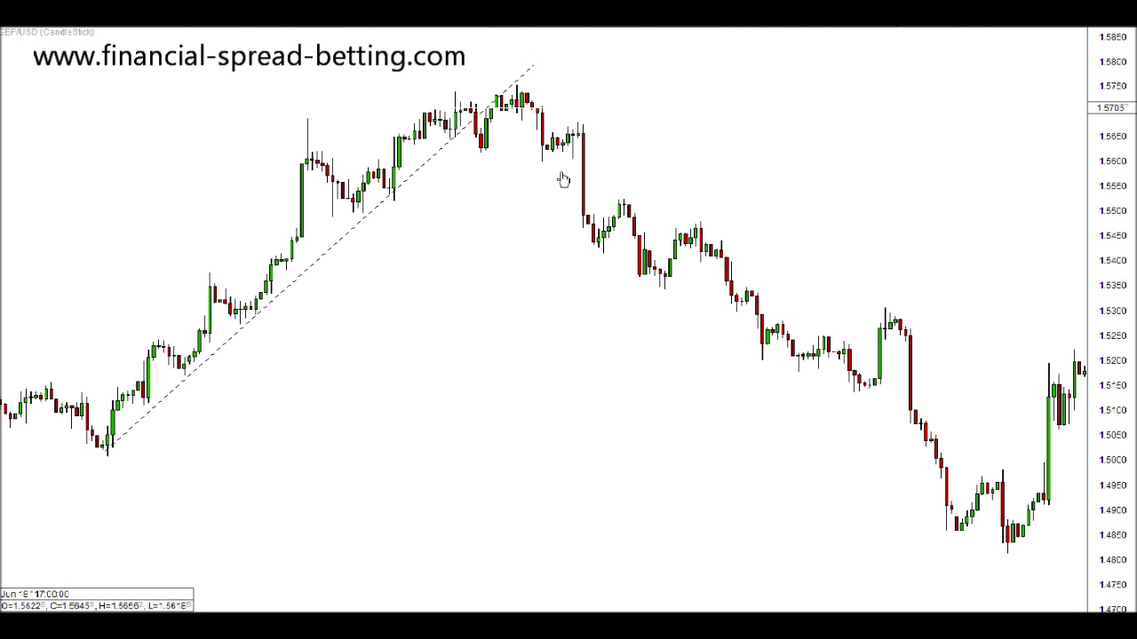
Step: Trace the rally's swings above the trendline in red and add arrows at the three lows near the line
drag(105, 451, 96, 460)
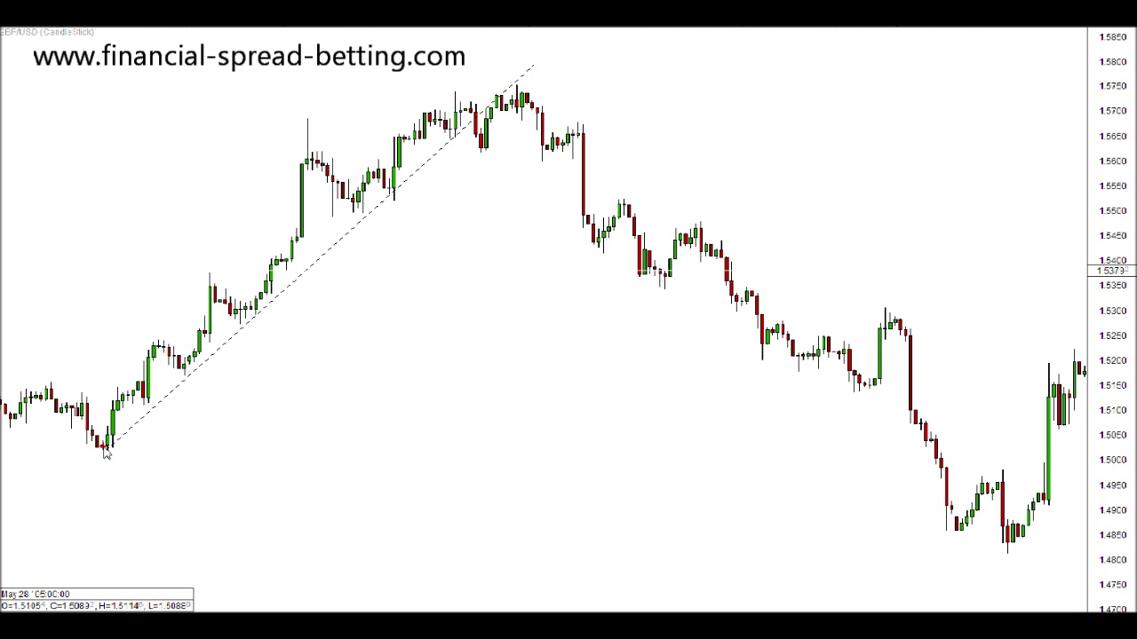
mouse_move(105, 449)
mouse_down()
mouse_move(155, 353)
mouse_move(188, 364)
mouse_move(215, 297)
mouse_move(259, 309)
mouse_move(316, 158)
mouse_move(331, 178)
mouse_move(432, 142)
mouse_move(457, 112)
mouse_up()
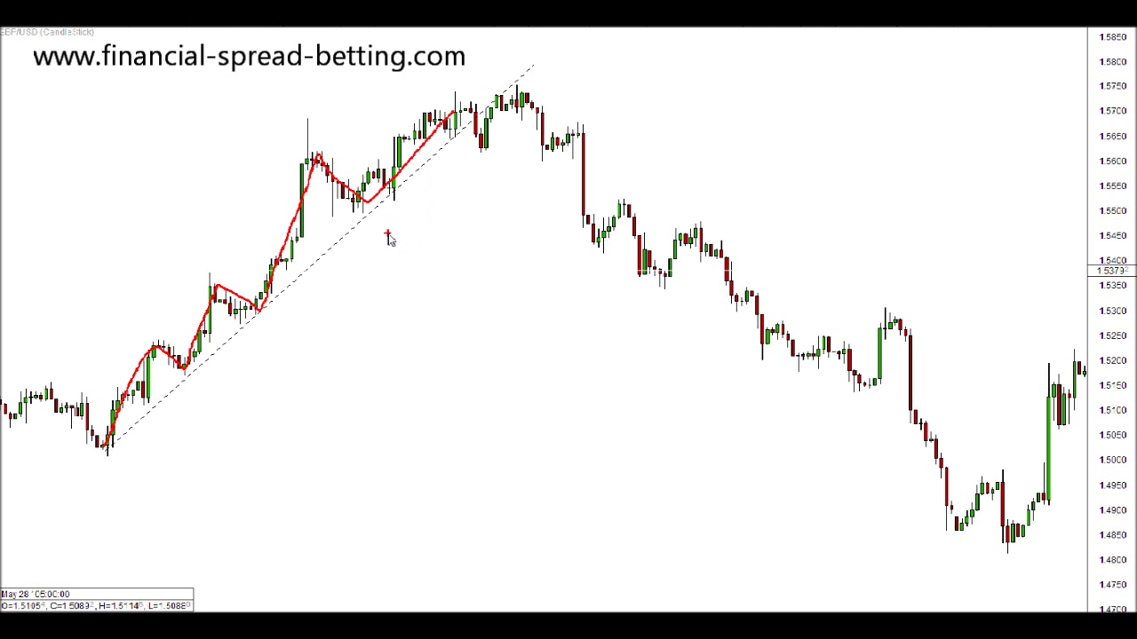
mouse_move(386, 224)
mouse_down()
mouse_move(423, 257)
mouse_move(380, 224)
mouse_move(380, 242)
mouse_up()
mouse_move(269, 321)
mouse_down()
mouse_move(289, 347)
mouse_move(266, 320)
mouse_move(271, 344)
mouse_up()
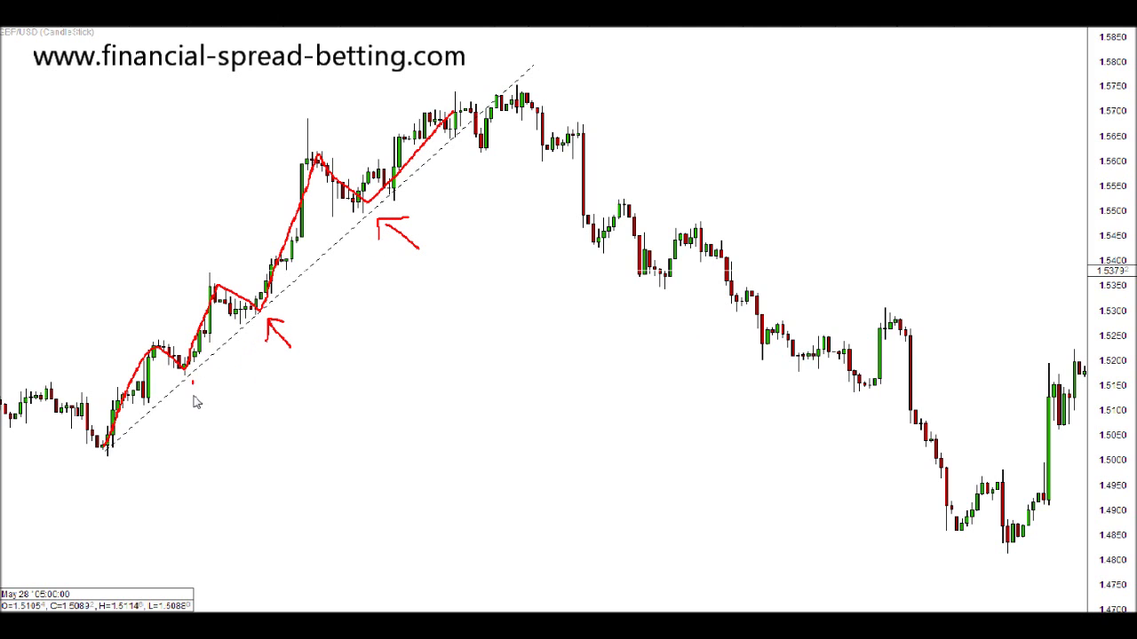
mouse_move(194, 385)
mouse_down()
mouse_move(197, 410)
mouse_move(205, 392)
mouse_up()
drag(192, 380, 182, 399)
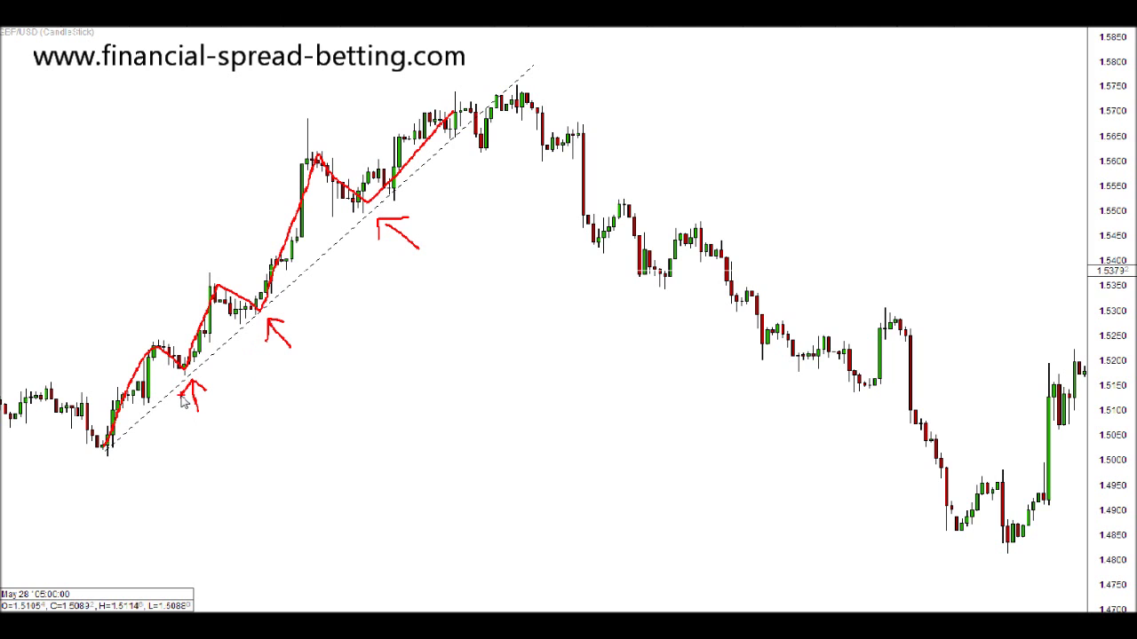
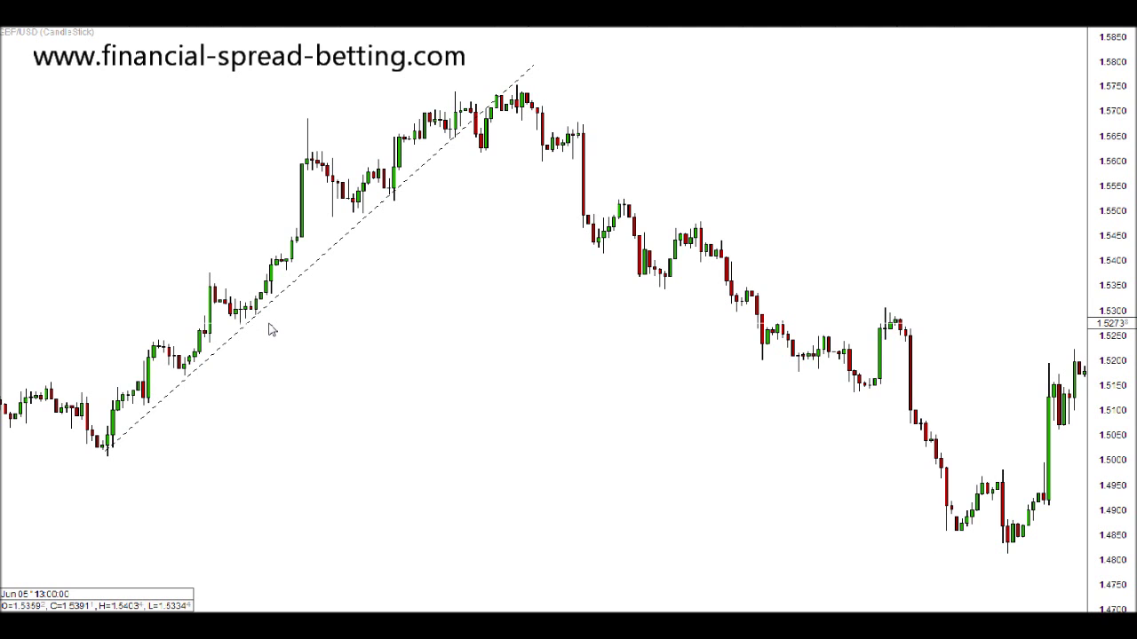
Step: Duplicate the rally's trendline and place the parallel copy along the swing highs to form a rising channel
mouse_move(342, 247)
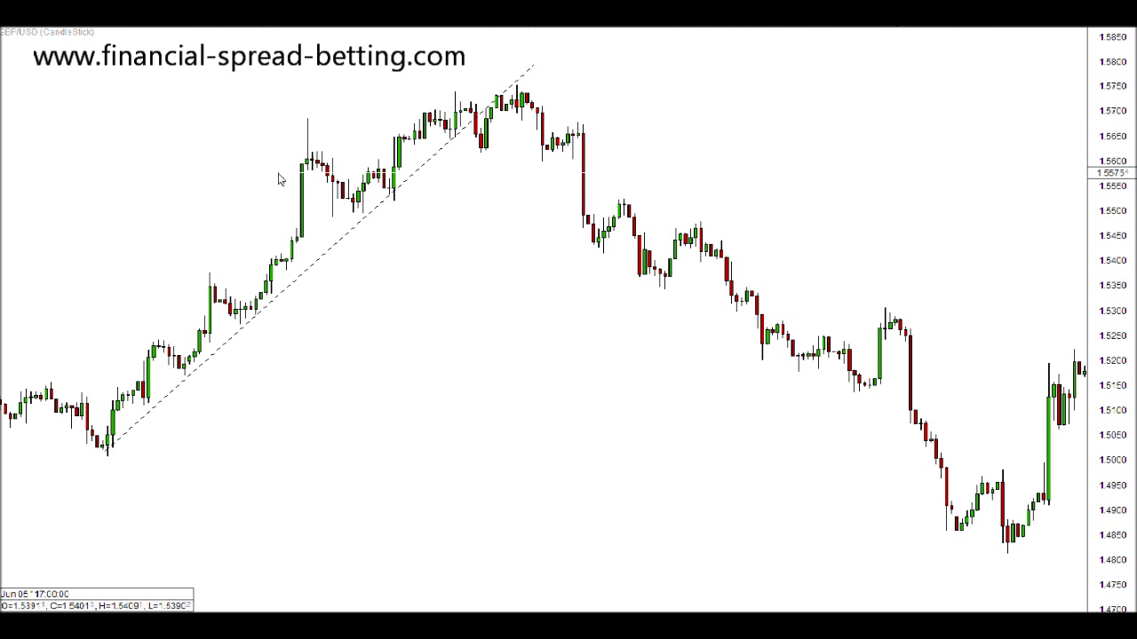
right_click(322, 258)
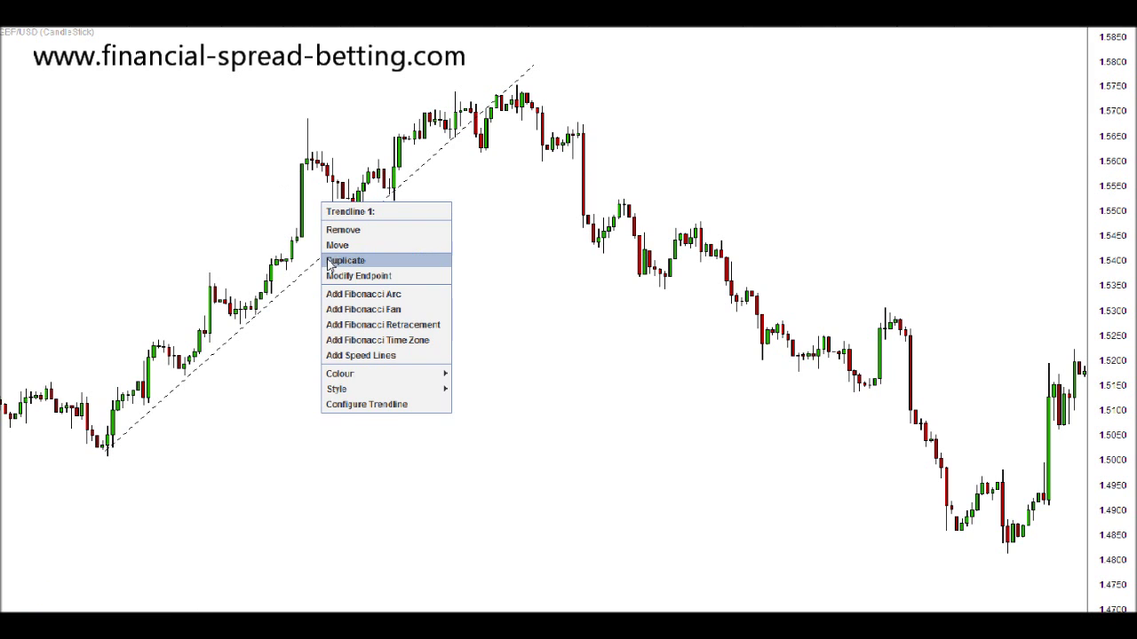
click(324, 257)
drag(311, 262, 247, 219)
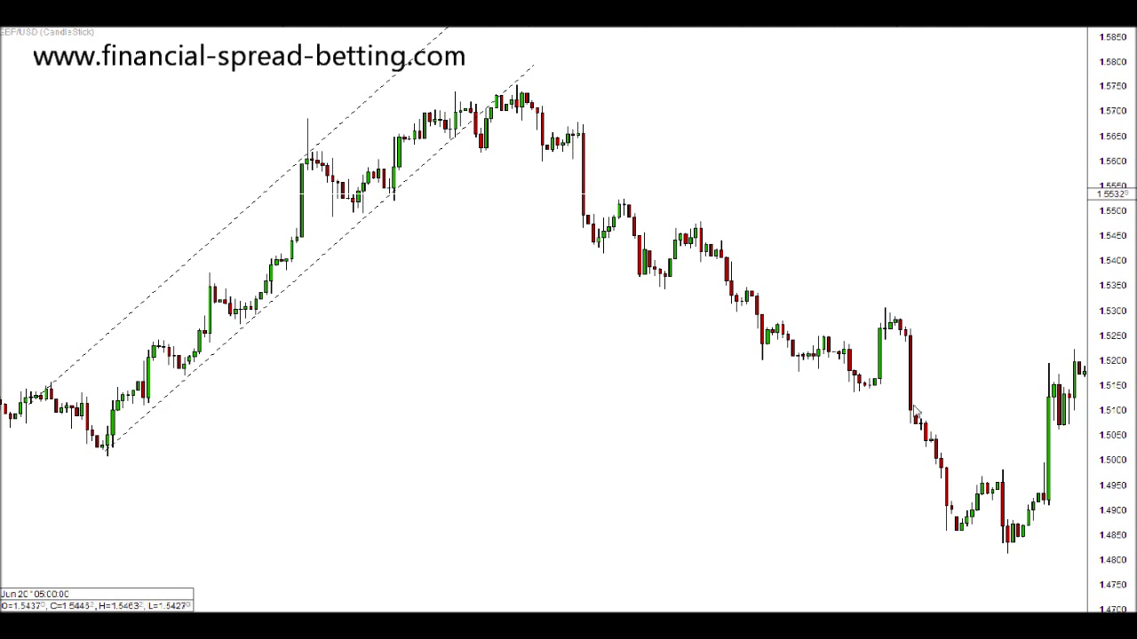
Step: Trace the decline's swings from the peak freehand in red, mark its lows, and clear the annotations
scroll(544, 316, right, 5)
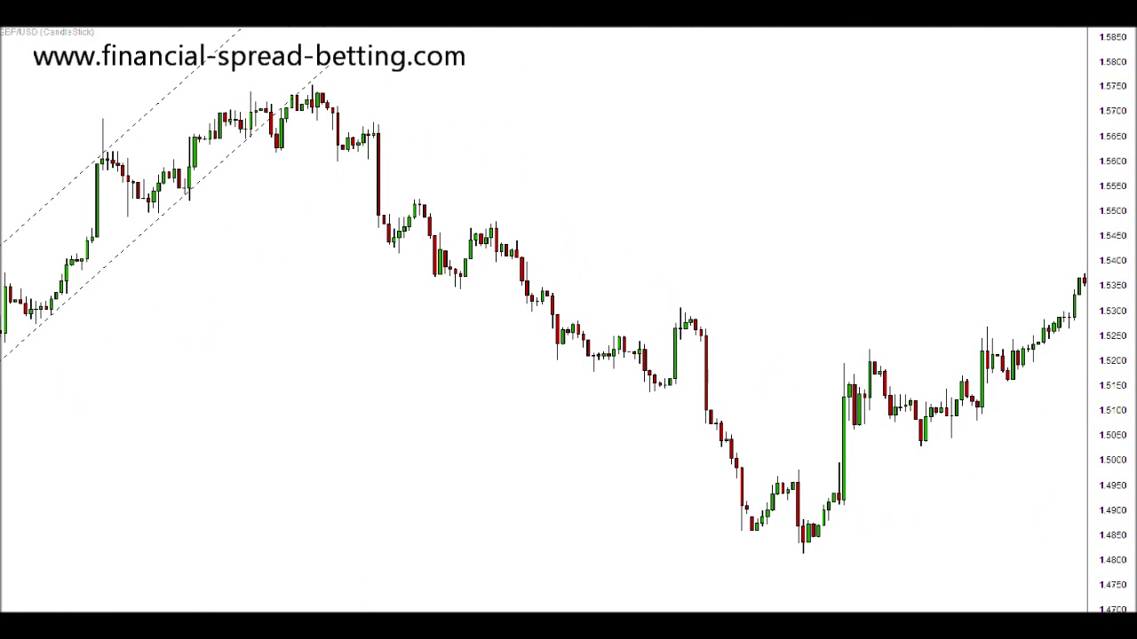
click(1054, 34)
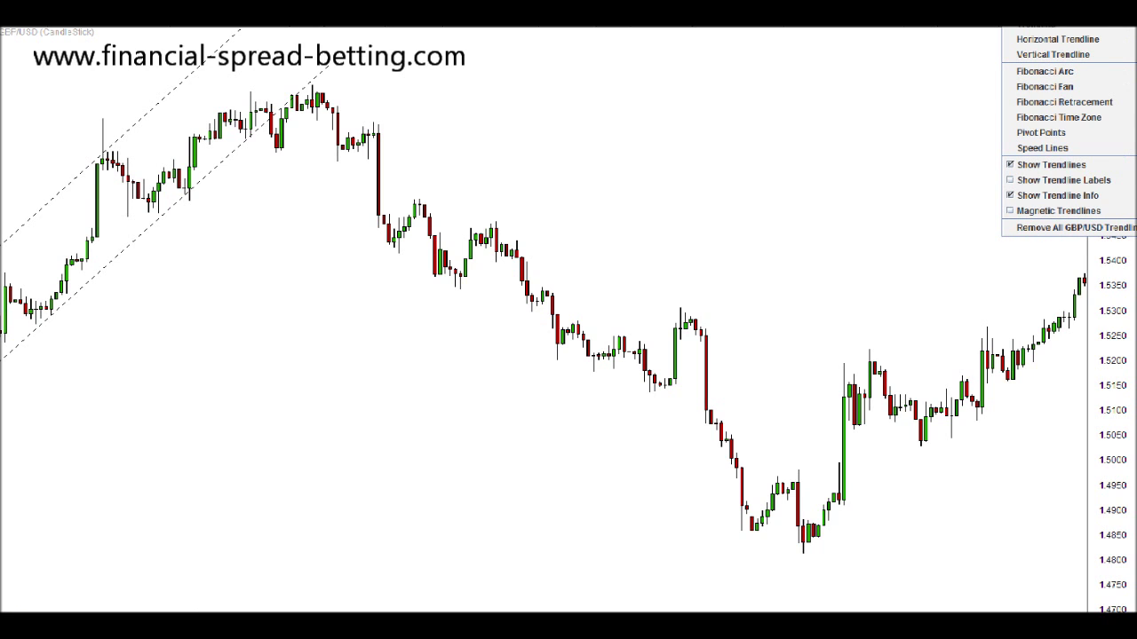
click(1057, 39)
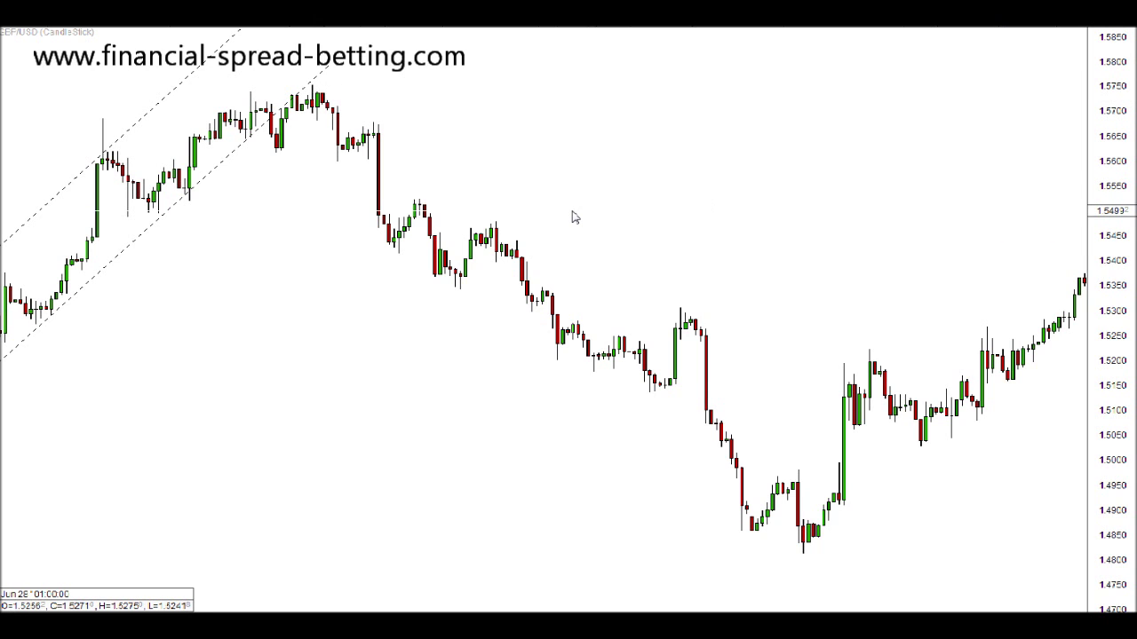
mouse_move(314, 89)
mouse_down()
mouse_move(378, 135)
mouse_move(463, 286)
mouse_move(533, 266)
mouse_move(629, 380)
mouse_move(698, 324)
mouse_move(738, 520)
mouse_up()
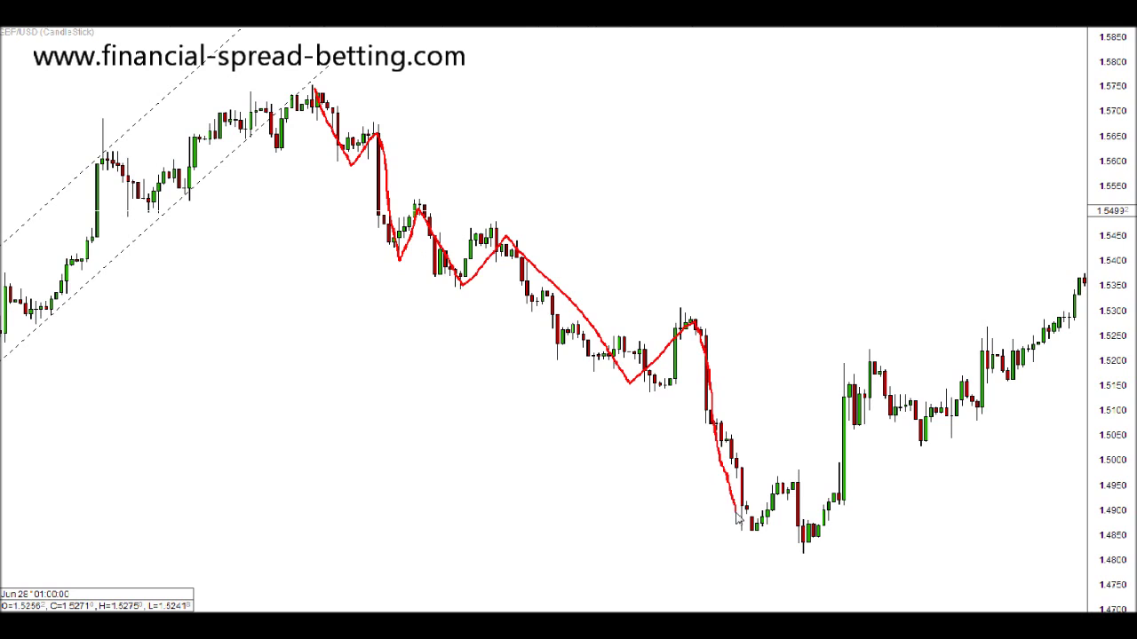
drag(381, 257, 476, 287)
drag(613, 388, 644, 388)
key(Escape)
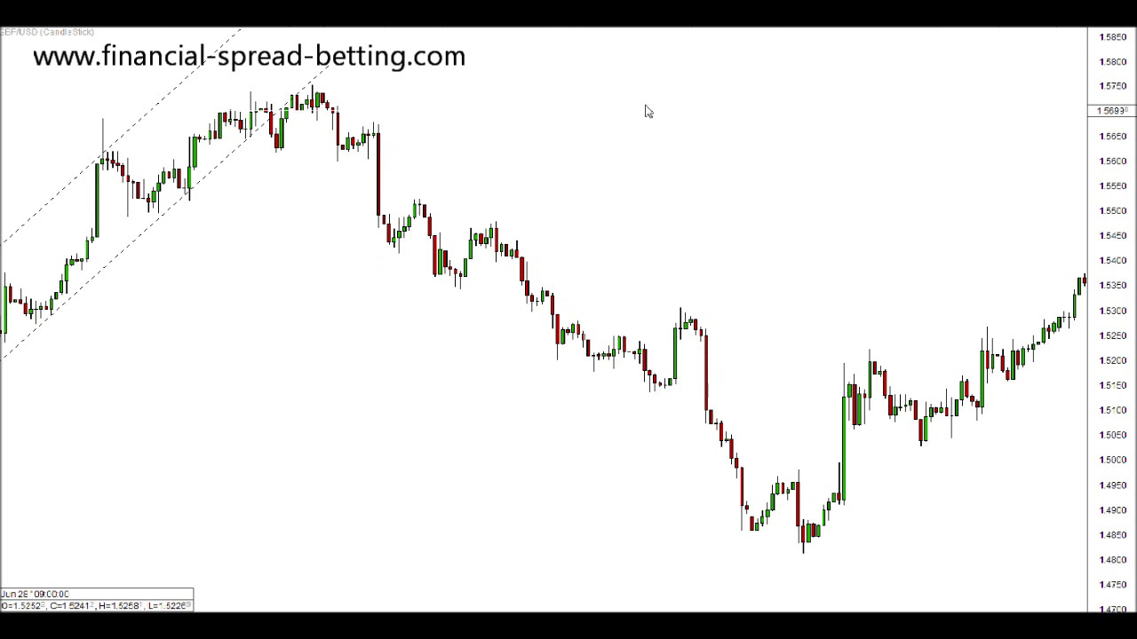
Step: Draw a falling trendline beneath the decline's lows and place a parallel duplicate along its highs to form a descending channel
click(1066, 33)
click(1057, 38)
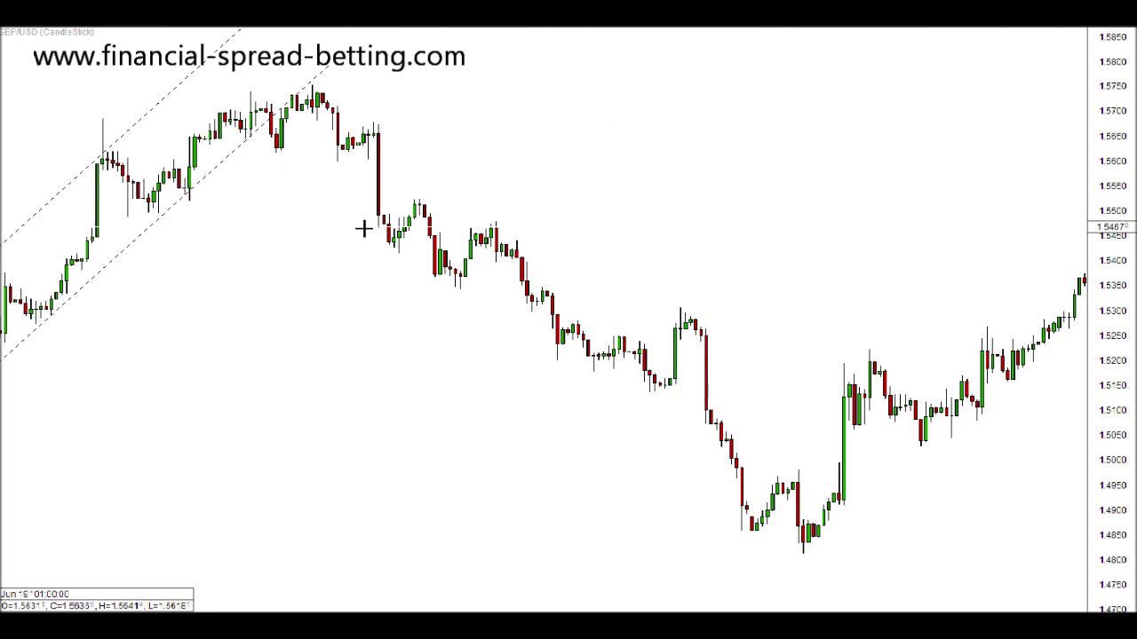
drag(388, 242, 785, 486)
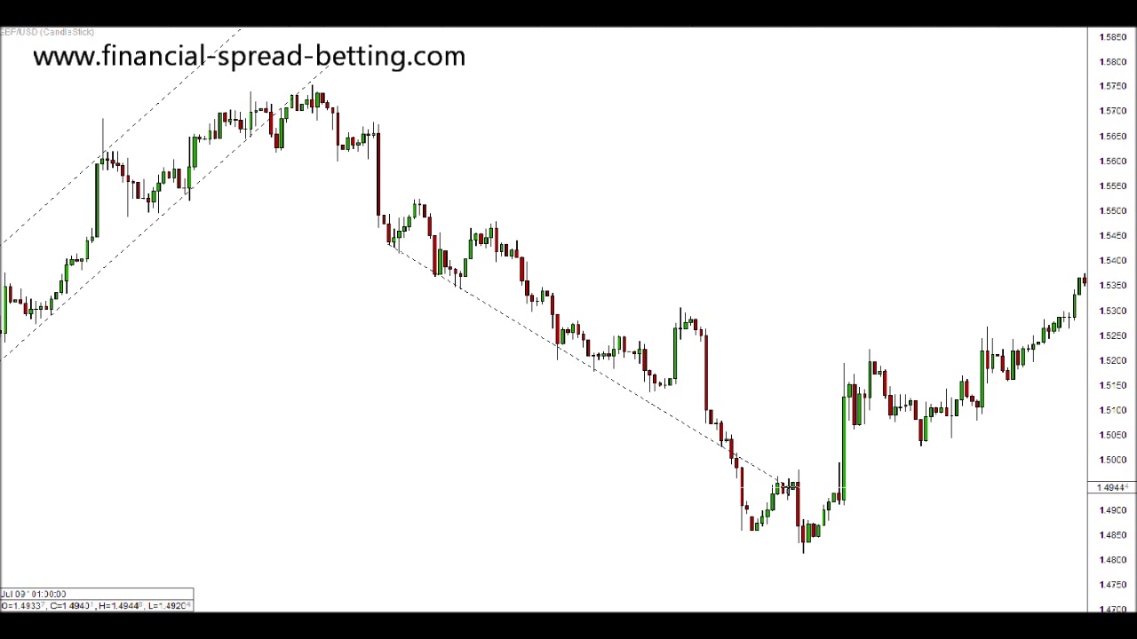
right_click(504, 321)
click(542, 320)
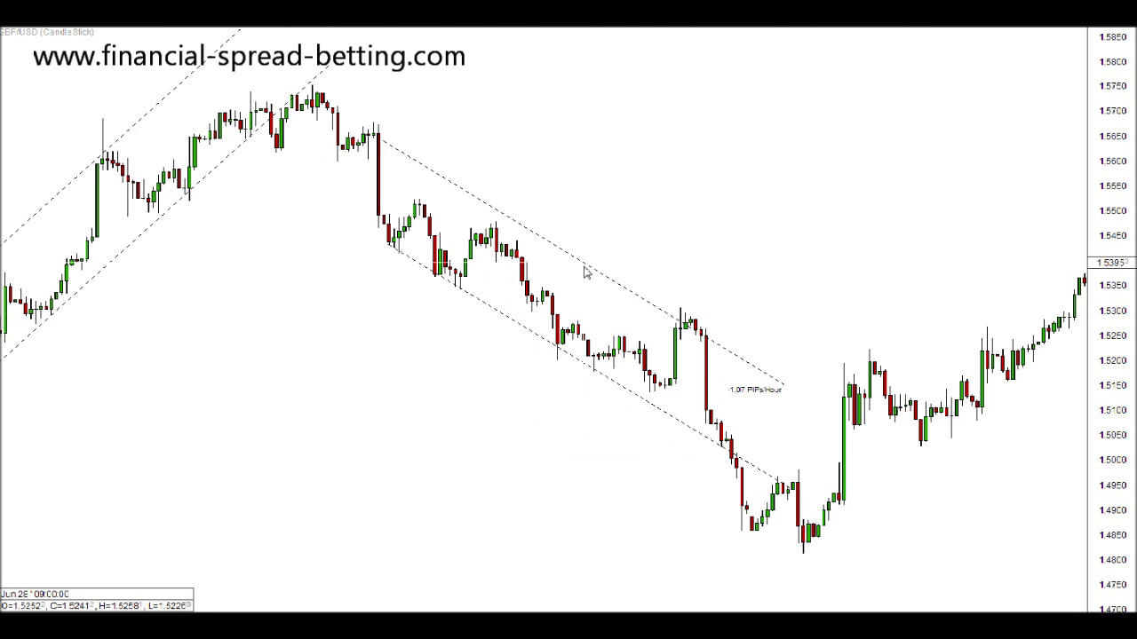
Step: Shift the descending channel's upper line outward, and trace the decline's first swings in red with a downward arrow above them
drag(584, 272, 608, 296)
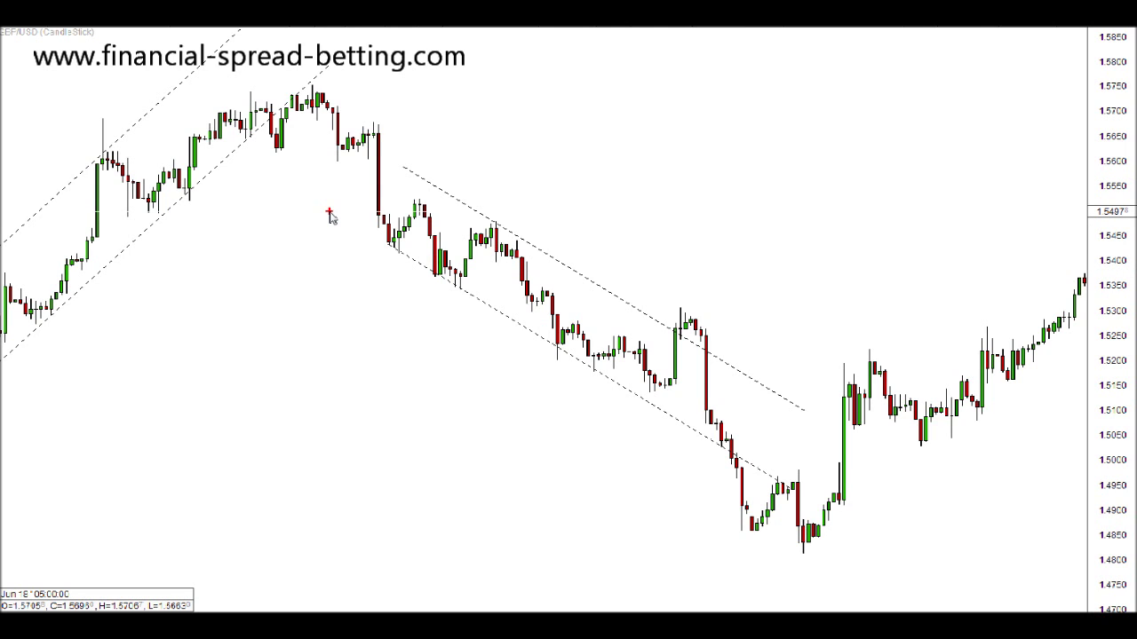
mouse_move(366, 133)
mouse_down()
mouse_move(392, 248)
mouse_move(419, 207)
mouse_move(455, 281)
mouse_move(499, 235)
mouse_up()
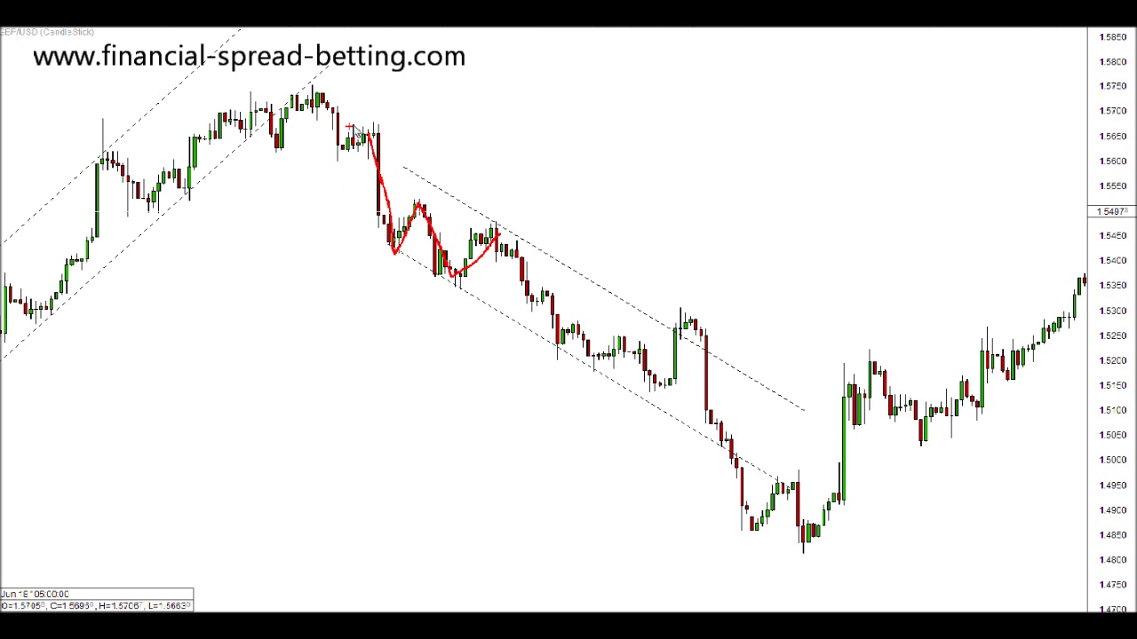
mouse_move(387, 125)
mouse_down()
mouse_move(477, 187)
mouse_move(444, 189)
mouse_up()
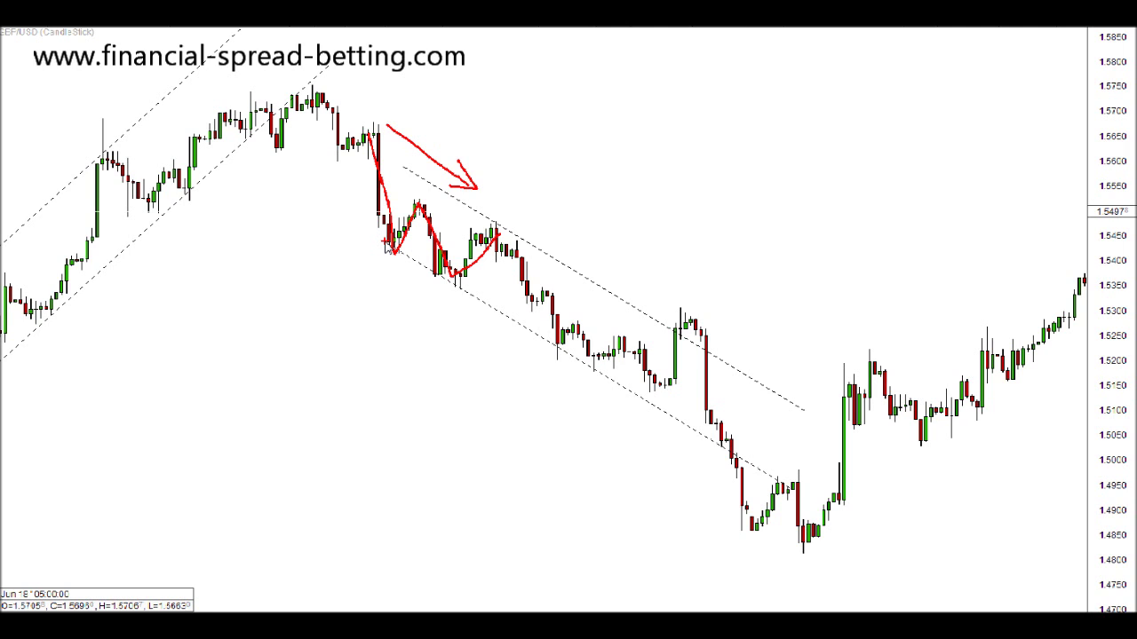
Step: Circle the decline's first two swing lows in red and trace the lower trendline freehand through them
drag(394, 253, 396, 251)
mouse_move(457, 272)
mouse_down()
mouse_move(443, 286)
mouse_move(454, 276)
mouse_up()
drag(396, 254, 752, 465)
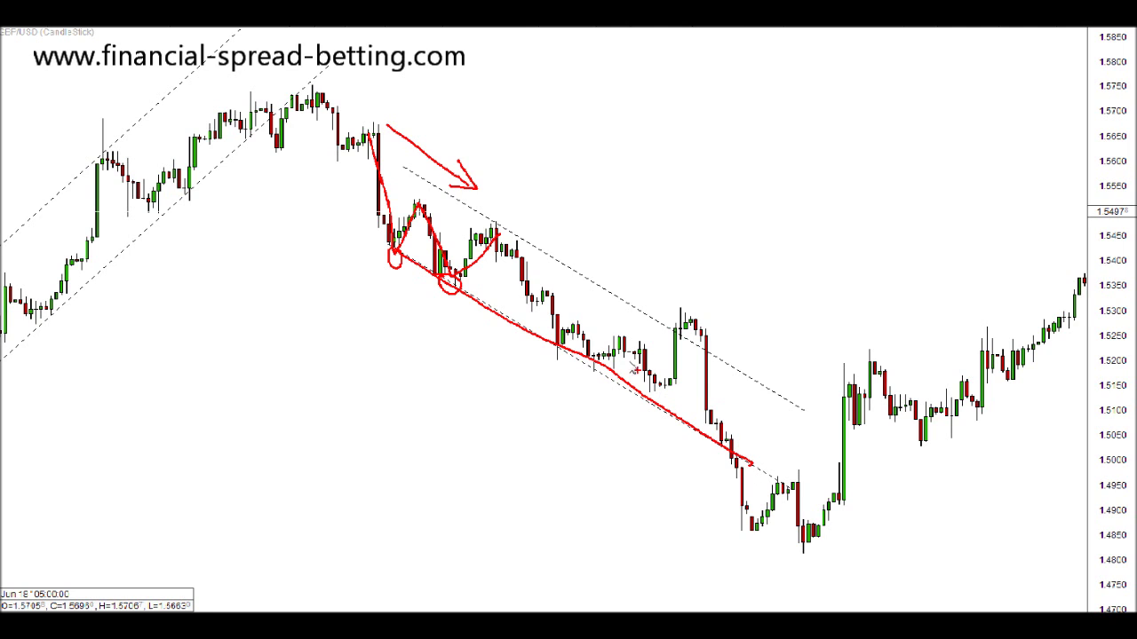
Step: Trace the drop to the third low, add red arrows where price meets the lower line, and clear the annotations
drag(499, 236, 510, 253)
drag(546, 316, 560, 342)
mouse_move(555, 376)
mouse_down()
mouse_move(547, 413)
mouse_move(562, 384)
mouse_move(601, 397)
mouse_up()
drag(530, 356, 545, 361)
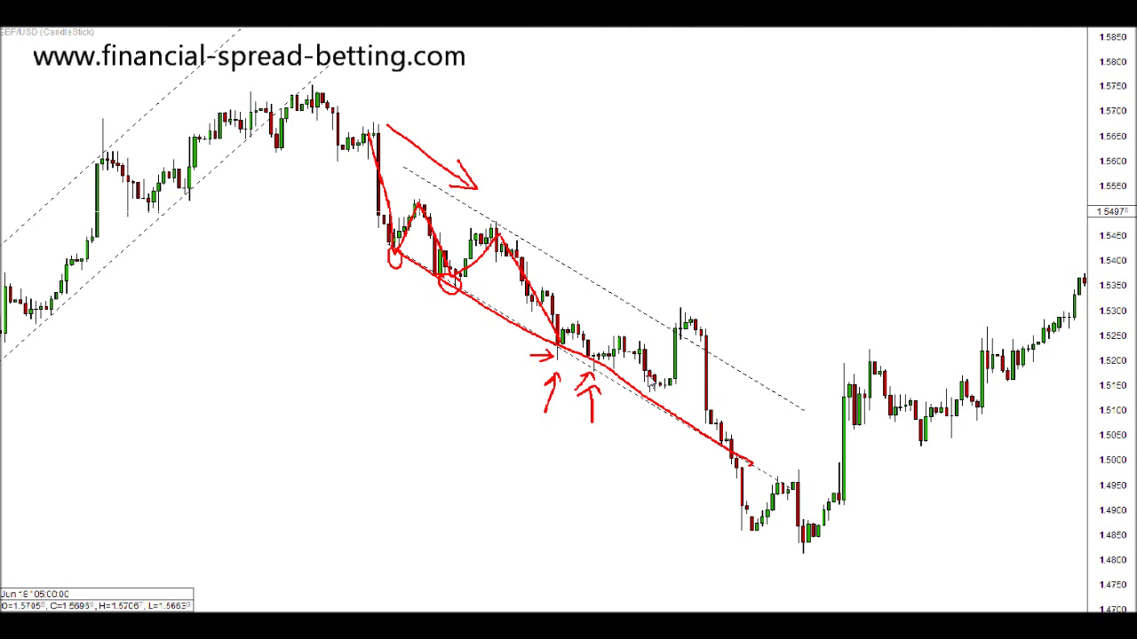
drag(646, 386, 679, 330)
key(Escape)
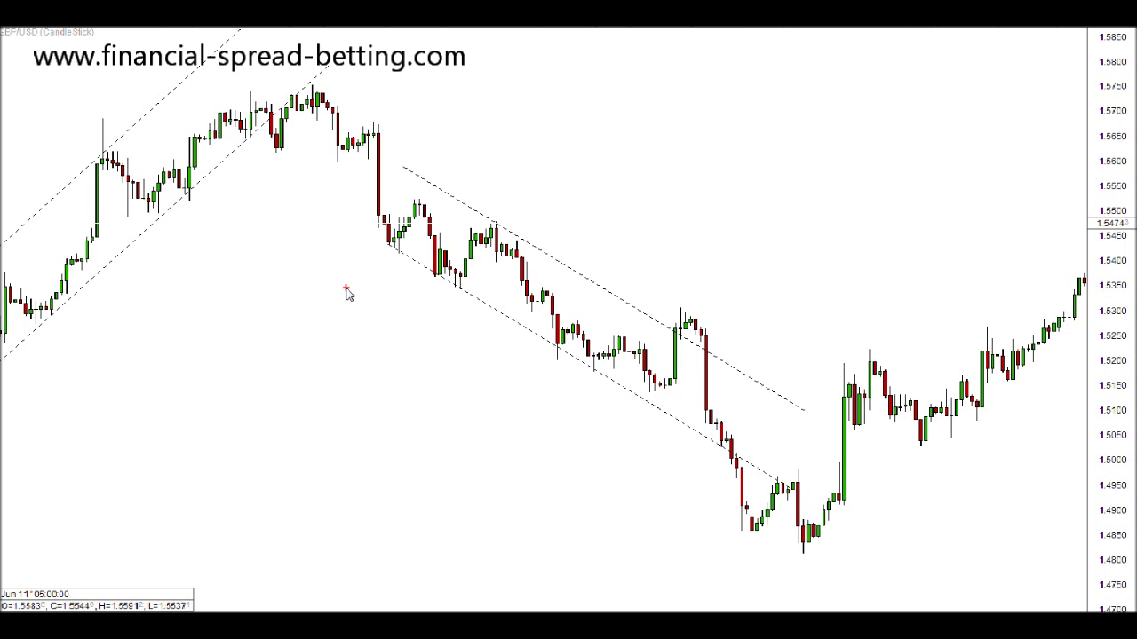
Step: Trace the decline from the peak in red, marking its two lows and the line through them, and clear the annotations
mouse_move(326, 99)
mouse_down()
mouse_move(384, 209)
mouse_move(416, 206)
mouse_move(451, 266)
mouse_up()
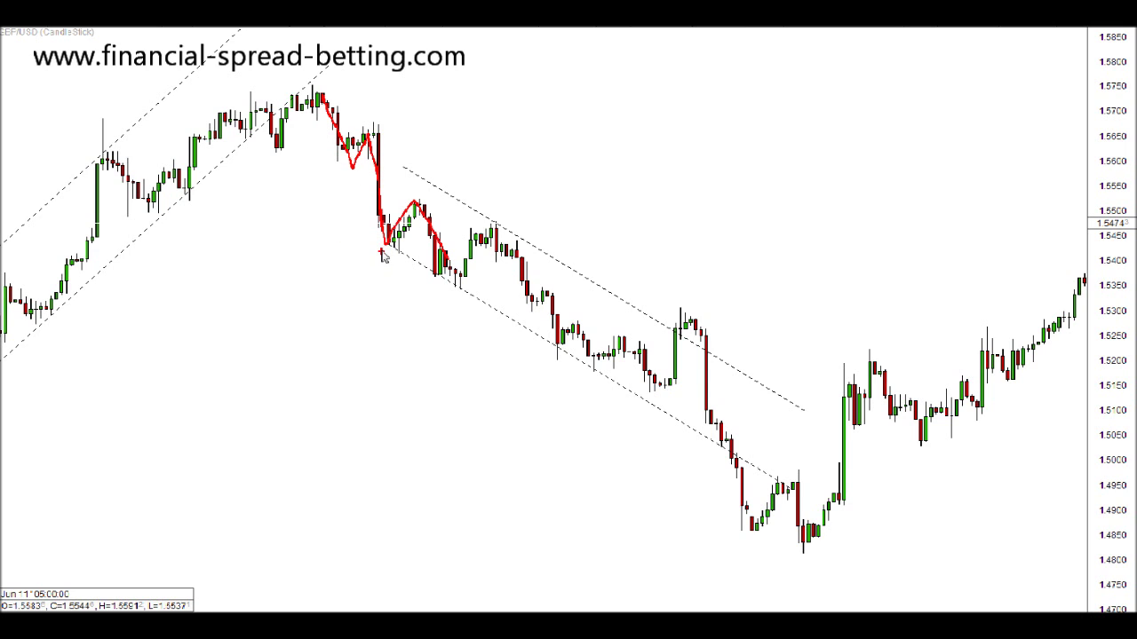
drag(353, 296, 388, 258)
mouse_move(442, 285)
mouse_down()
mouse_move(438, 328)
mouse_move(476, 240)
mouse_move(497, 227)
mouse_up()
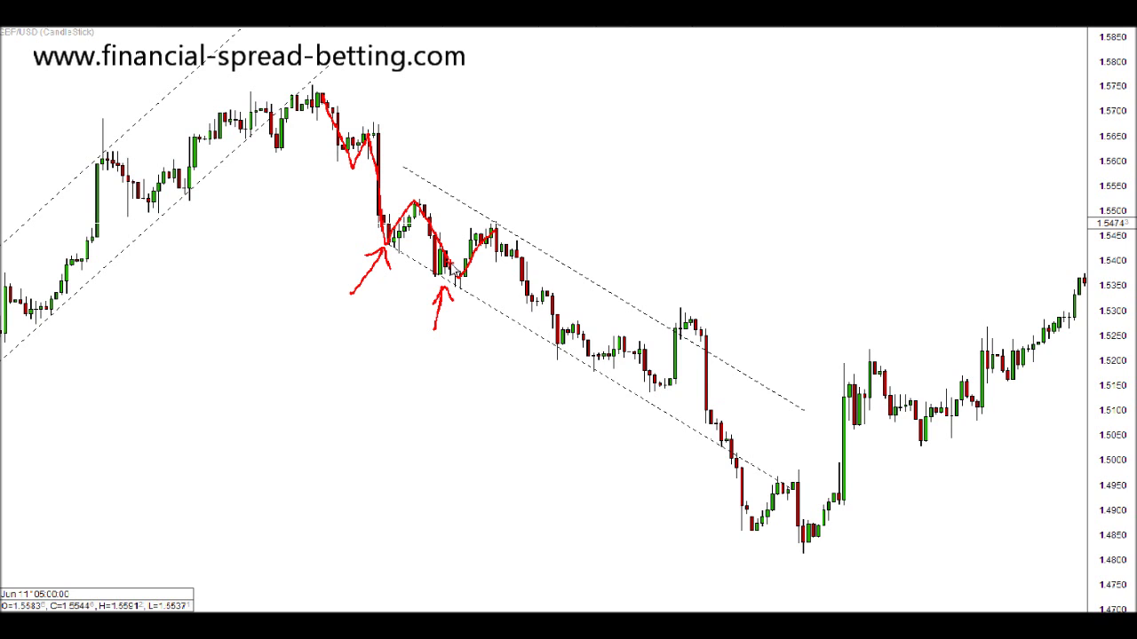
drag(389, 247, 606, 377)
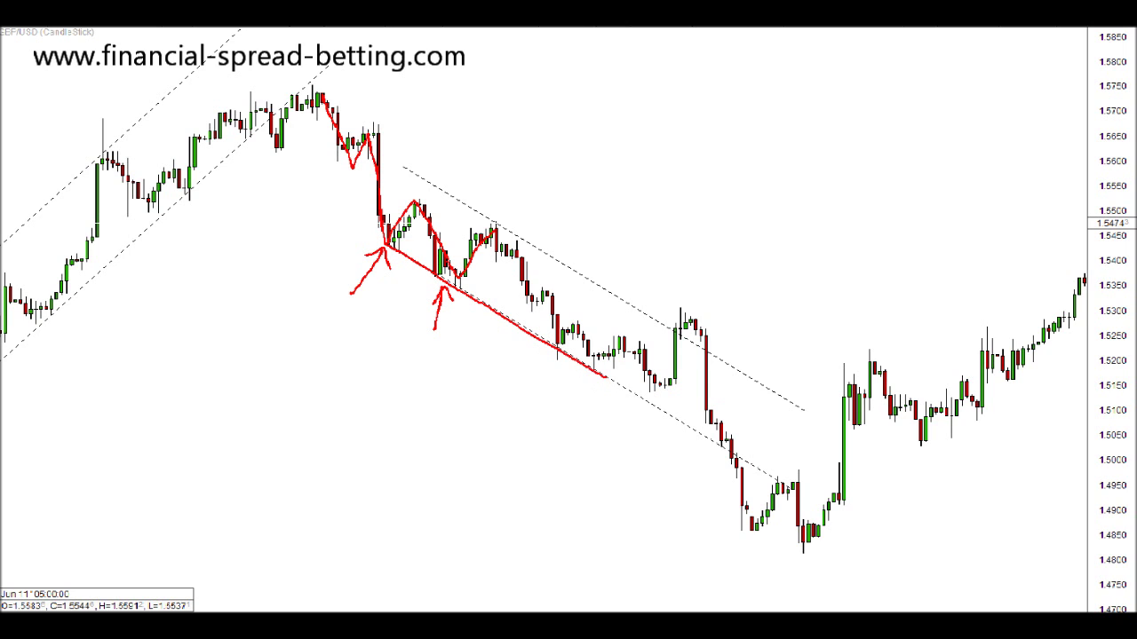
key(Escape)
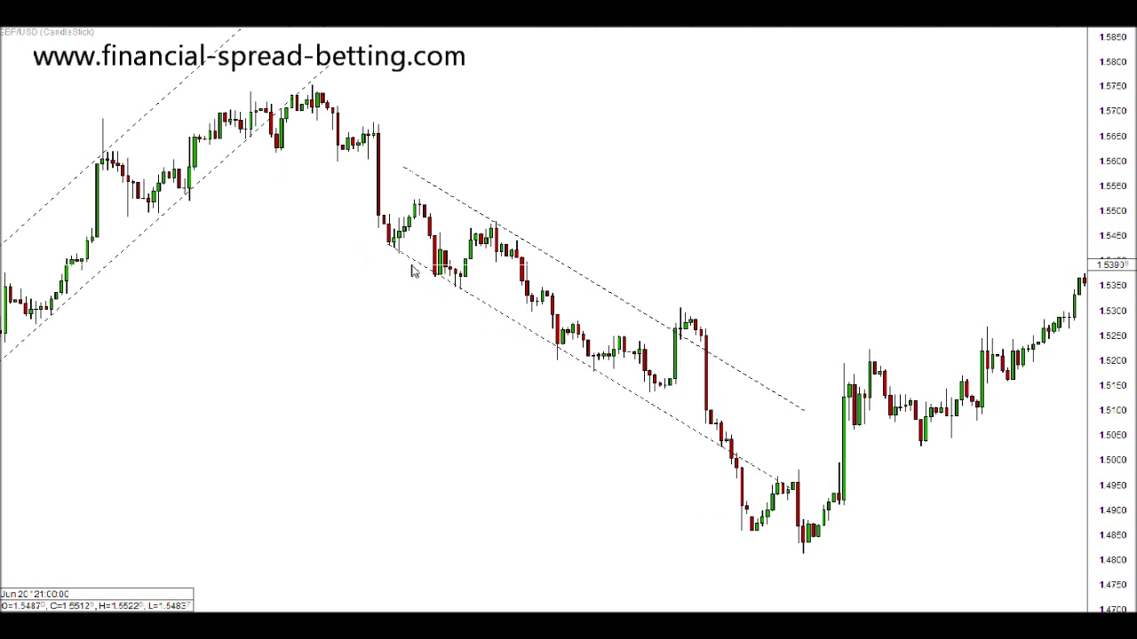
Step: Move the descending channel's upper line inward so it touches the first swing high after the sharp drop
right_click(486, 224)
click(507, 205)
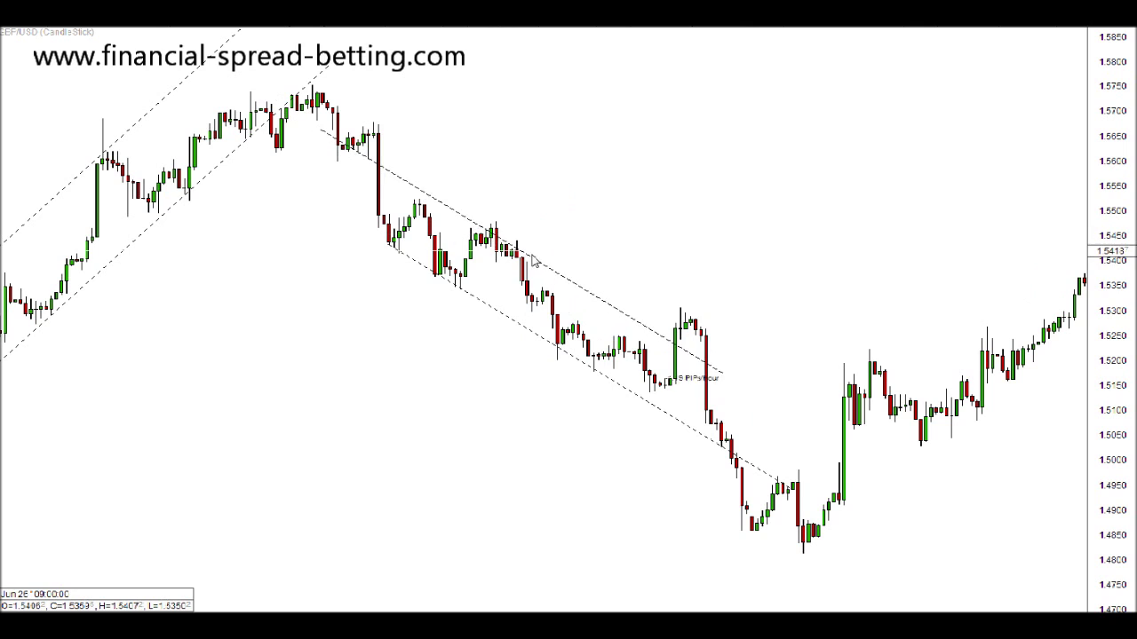
click(575, 302)
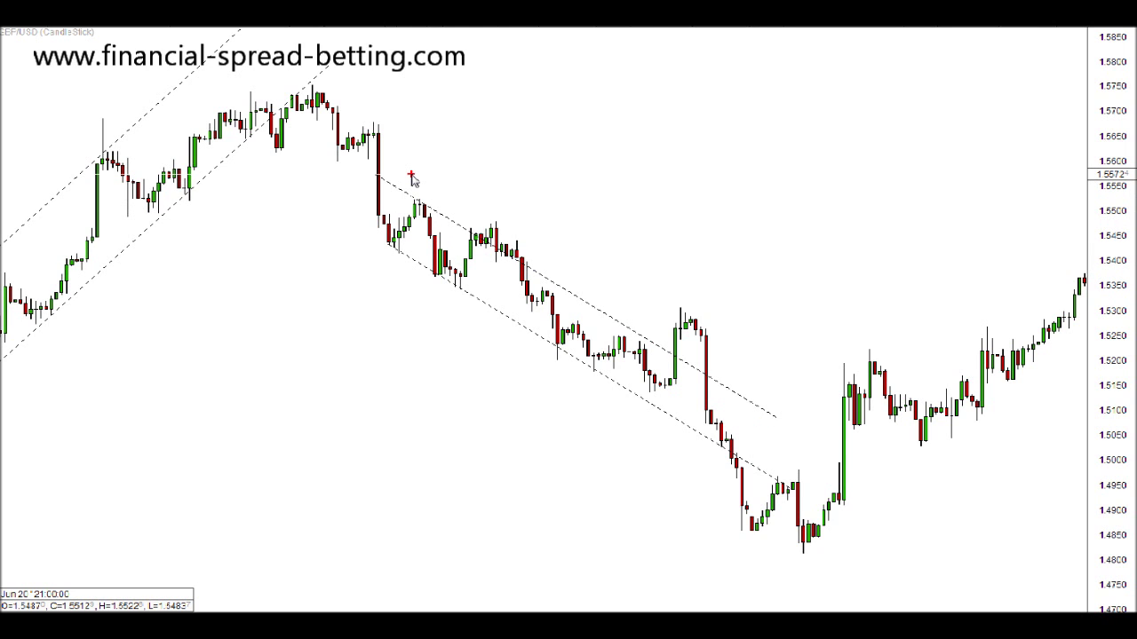
Step: Circle the candles straddling the descending channel's upper line in red and add three arrows pointing at them
mouse_move(492, 221)
mouse_down()
mouse_move(471, 243)
mouse_move(536, 273)
mouse_move(508, 228)
mouse_move(487, 223)
mouse_up()
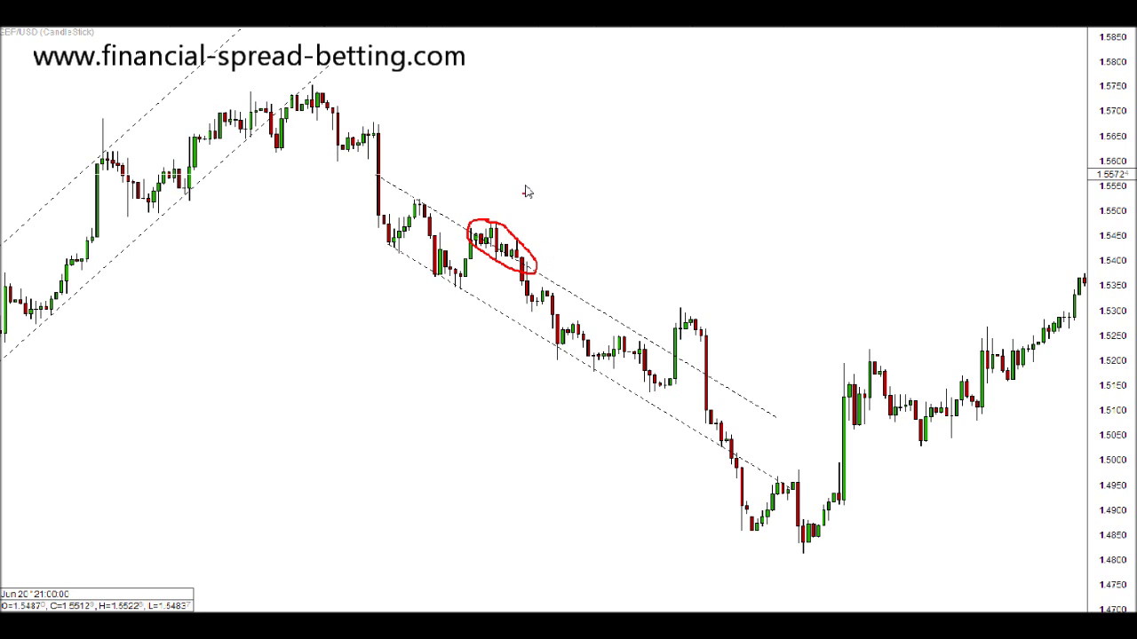
mouse_move(524, 189)
mouse_down()
mouse_move(509, 231)
mouse_move(517, 219)
mouse_up()
drag(488, 294, 499, 275)
mouse_move(554, 223)
mouse_down()
mouse_move(524, 244)
mouse_move(526, 258)
mouse_up()
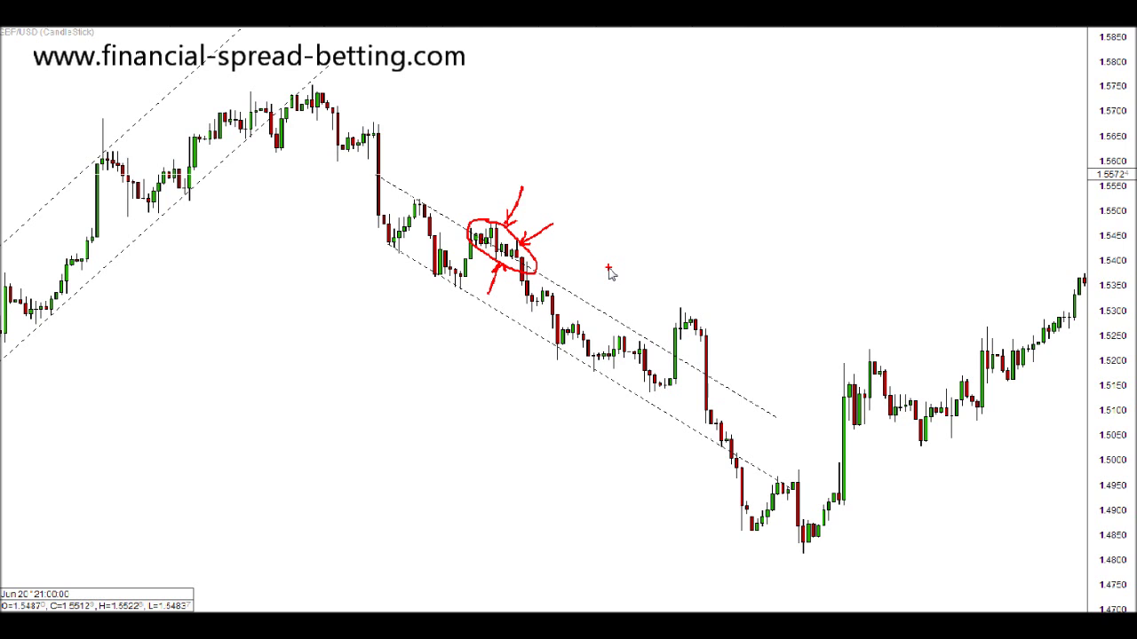
Step: Remove both lines of the rising channel from the rally
scroll(180, 565, left, 3)
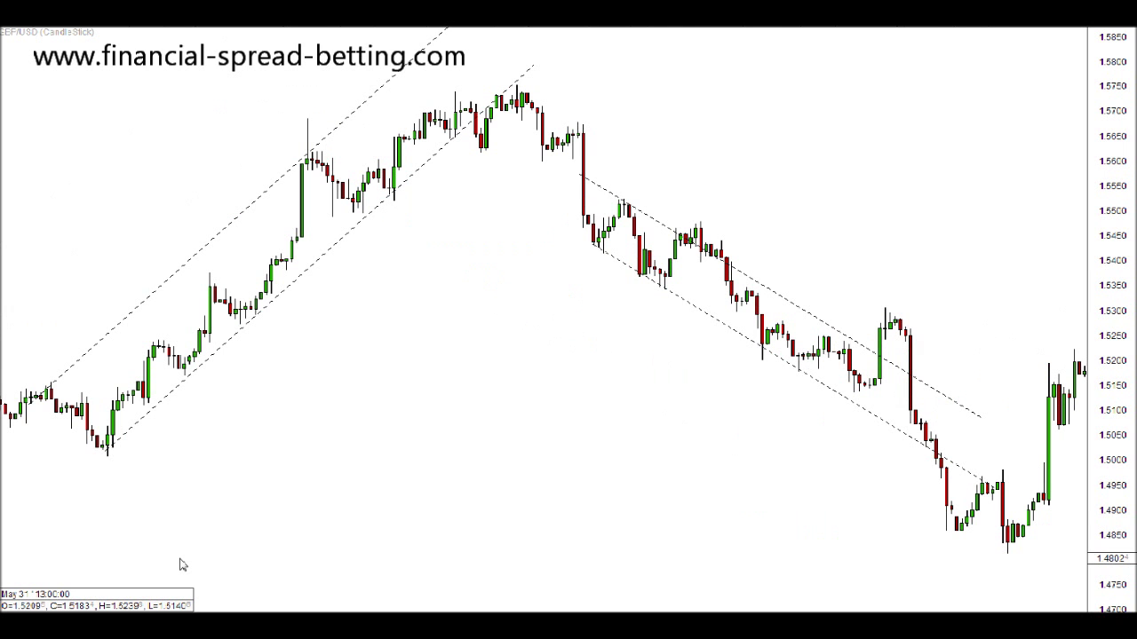
right_click(218, 234)
click(284, 214)
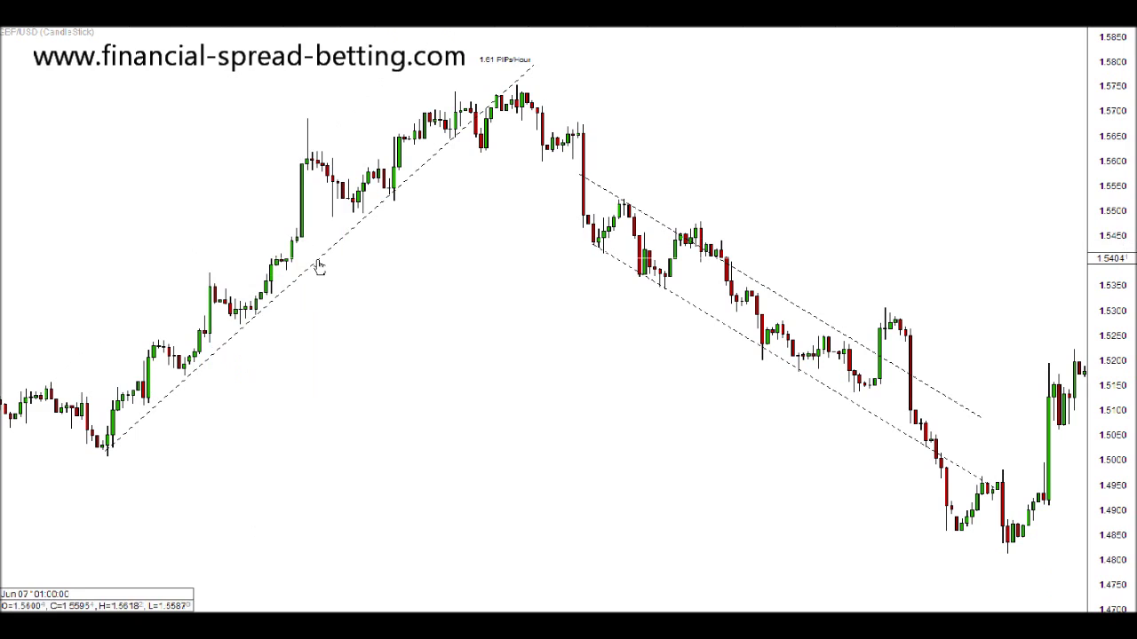
right_click(320, 266)
click(338, 234)
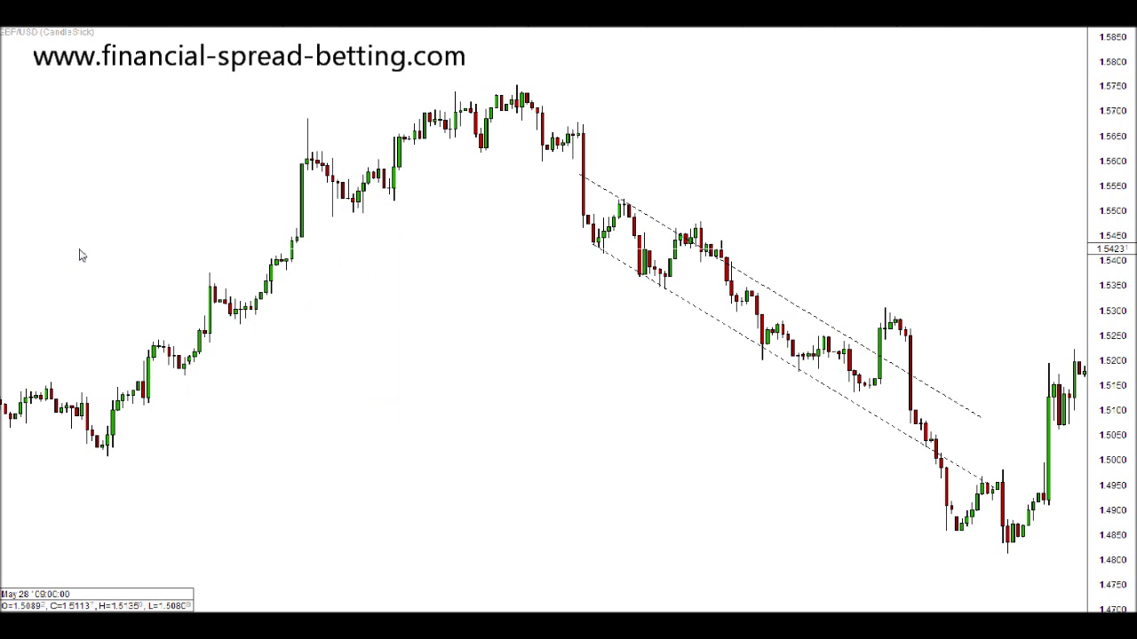
Step: Trace the rally's first two upswings in red, clear the trace, and draw a steeper trendline along the rally's early lows
mouse_move(109, 445)
mouse_down()
mouse_move(145, 348)
mouse_move(164, 370)
mouse_move(212, 283)
mouse_up()
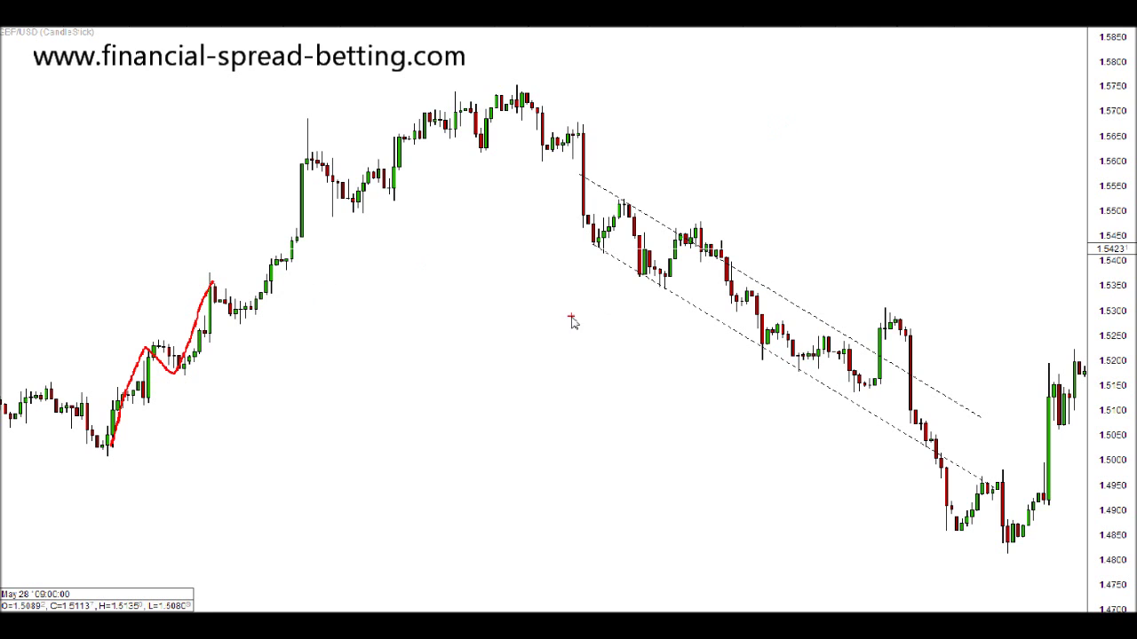
key(Escape)
click(1102, 30)
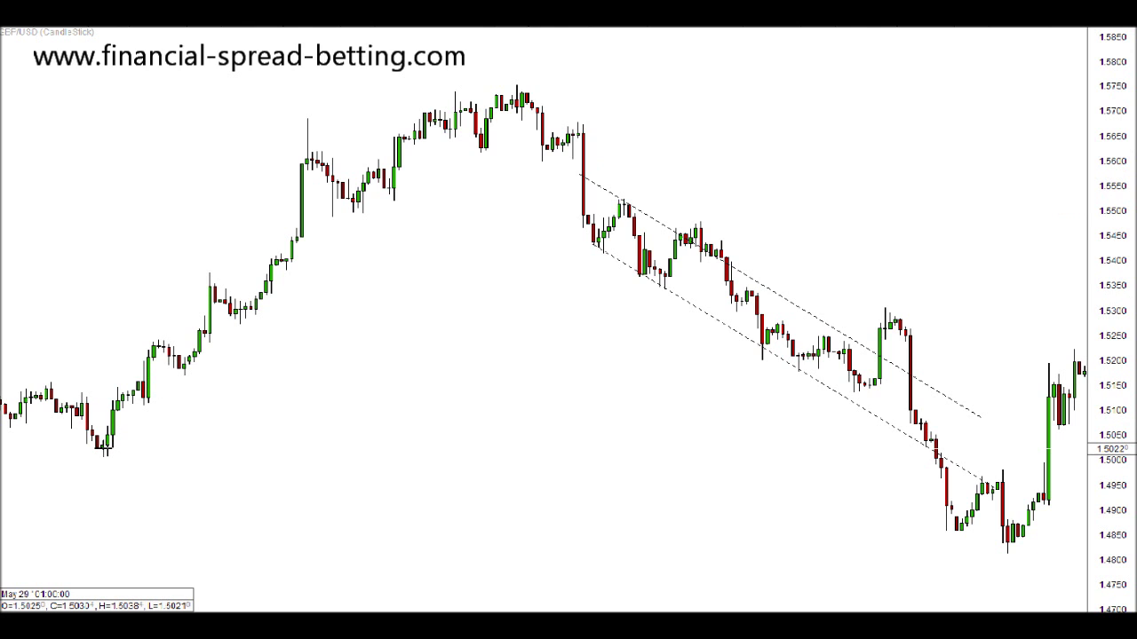
mouse_move(361, 269)
mouse_down()
mouse_move(384, 176)
mouse_move(430, 141)
mouse_up()
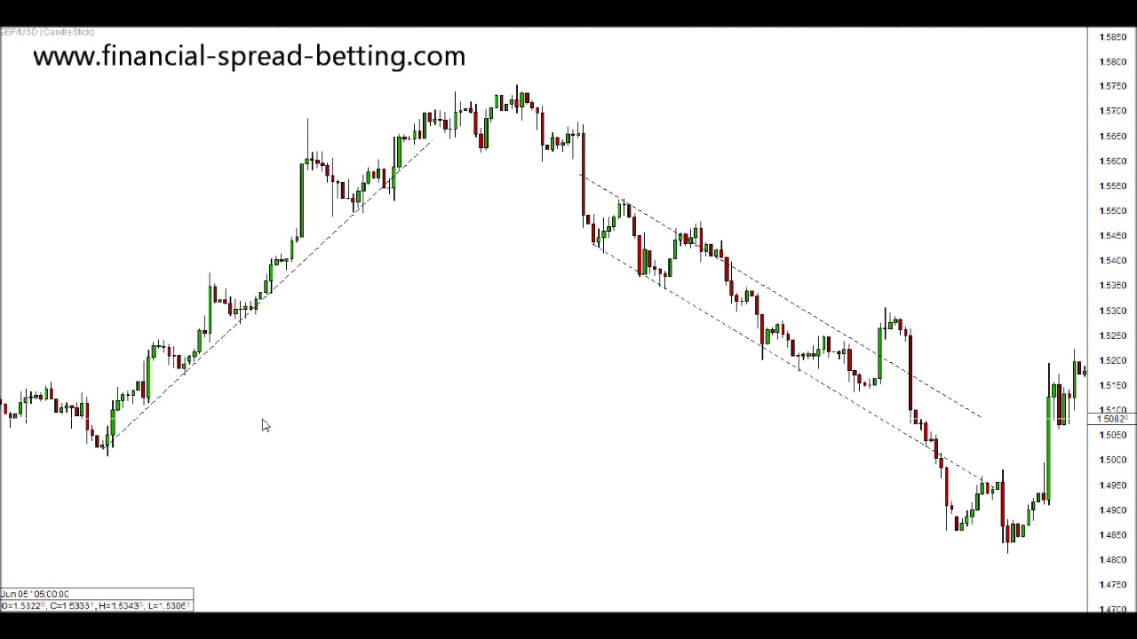
Step: Mark the rally's first two lows with red arrows, trace along the new trendline and its next swing, and clear the annotations
mouse_move(115, 463)
mouse_down()
mouse_move(122, 497)
mouse_move(122, 474)
mouse_up()
mouse_move(190, 384)
mouse_down()
mouse_move(195, 413)
mouse_move(189, 382)
mouse_move(199, 402)
mouse_move(247, 325)
mouse_move(407, 162)
mouse_up()
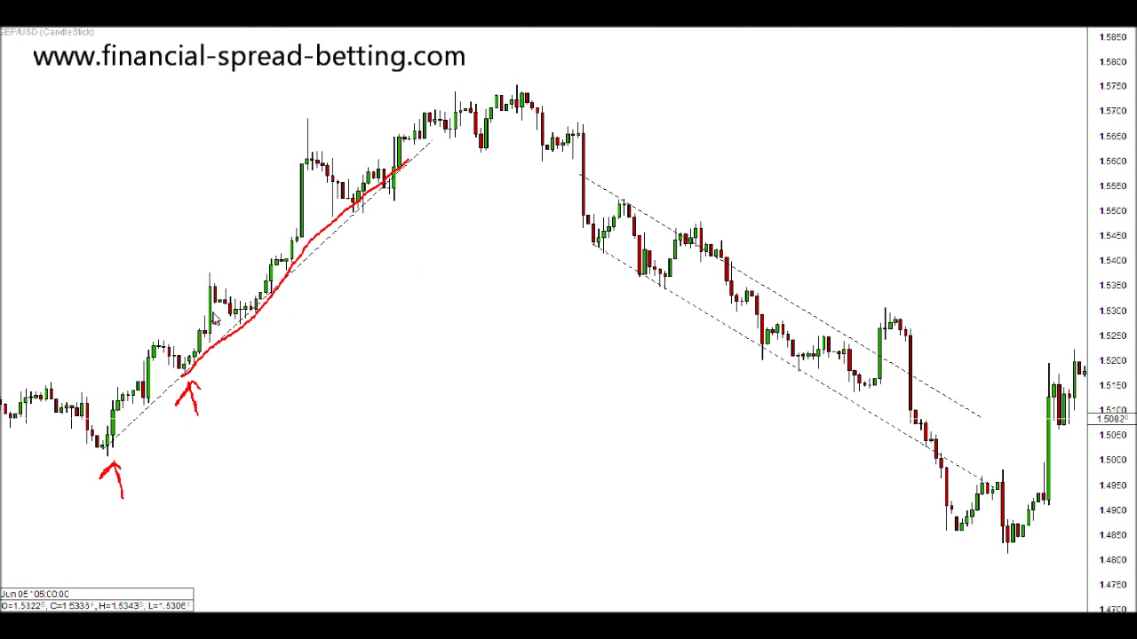
drag(214, 287, 230, 300)
mouse_move(258, 317)
mouse_down()
mouse_move(237, 313)
mouse_move(257, 309)
mouse_up()
key(Escape)
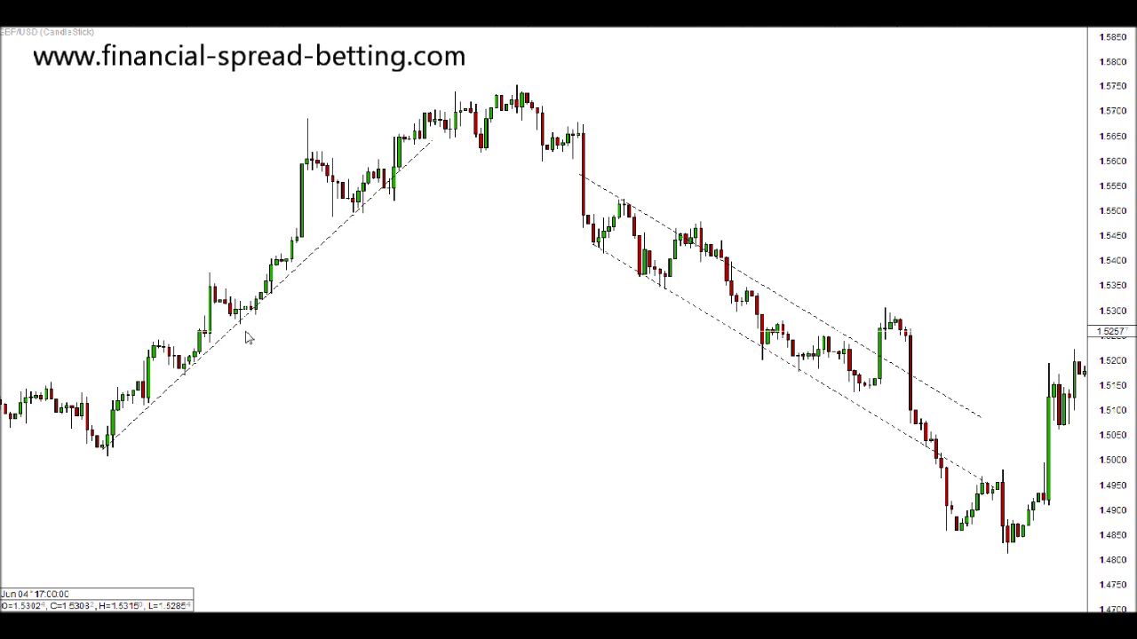
Step: Duplicate the rally's new trendline and place the parallel copy along the early swing highs to form a narrower rising channel
right_click(296, 277)
click(311, 279)
drag(246, 282, 237, 262)
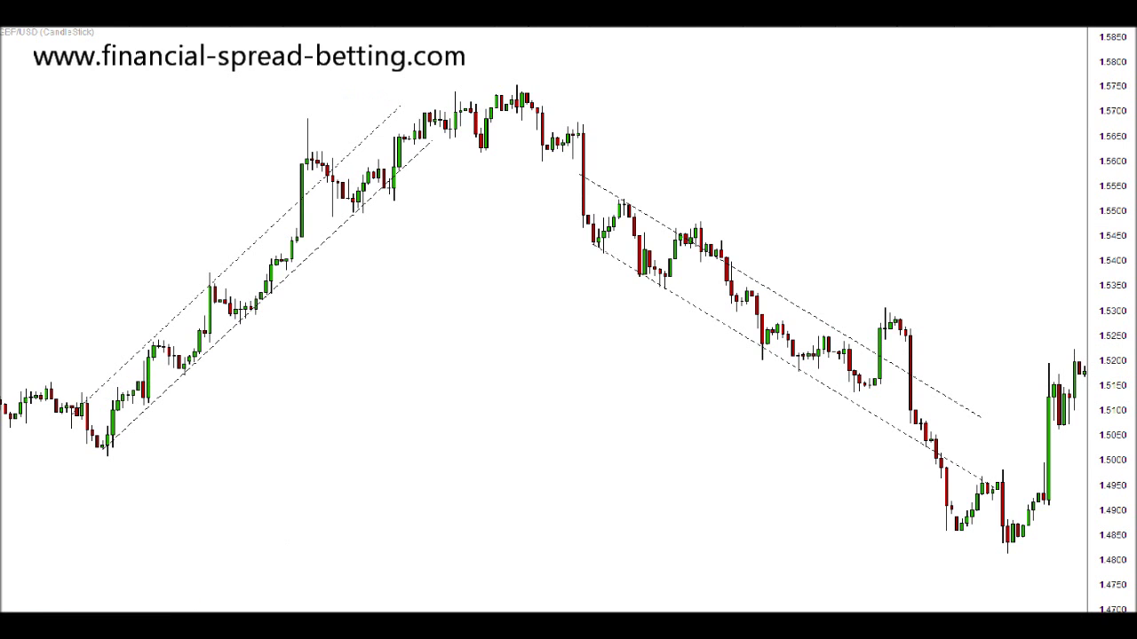
Step: Bring the October sideways range into view and draw a horizontal trendline across its highs at about 1.6243
scroll(503, 589, up, 10)
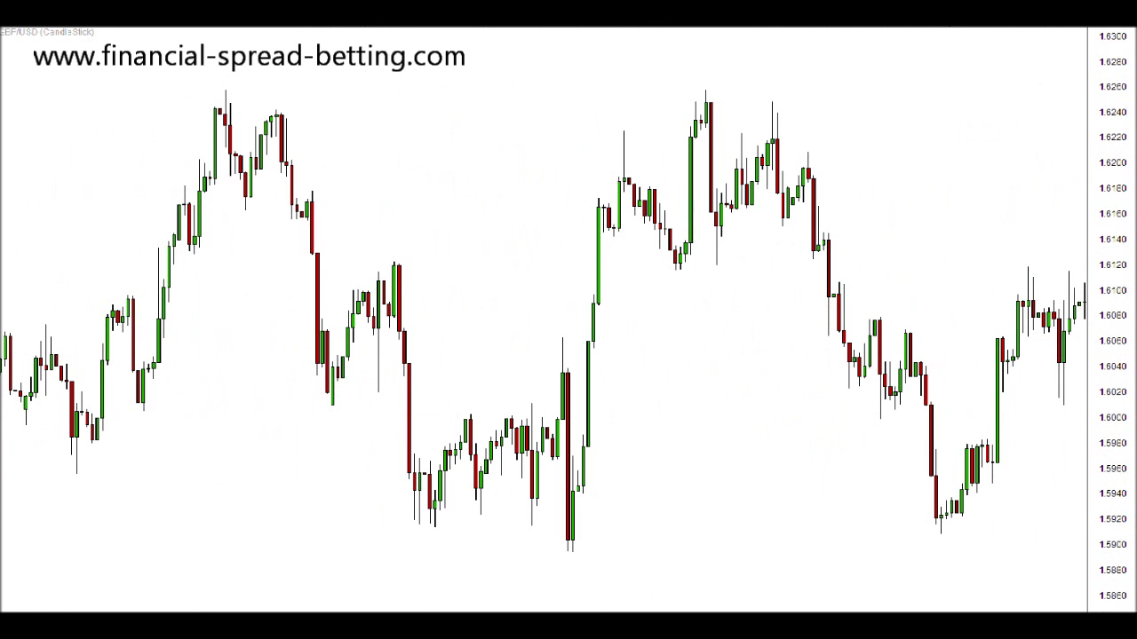
click(1054, 33)
click(1116, 40)
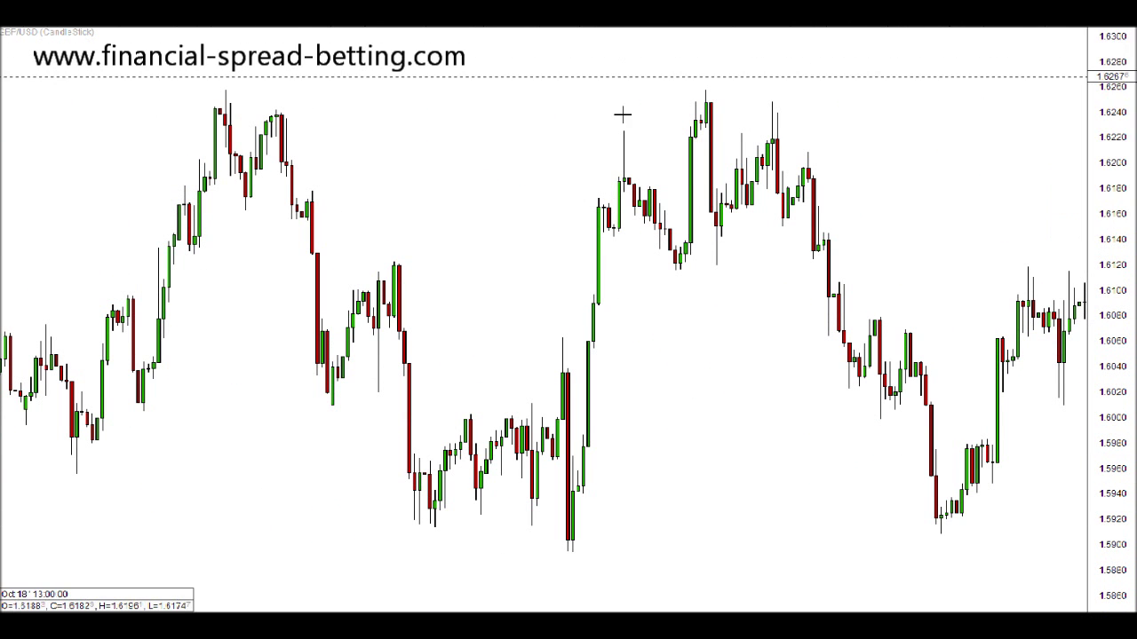
click(626, 108)
Step: Duplicate the horizontal trendline and place the copy along the range's lows at about 1.5920
right_click(627, 107)
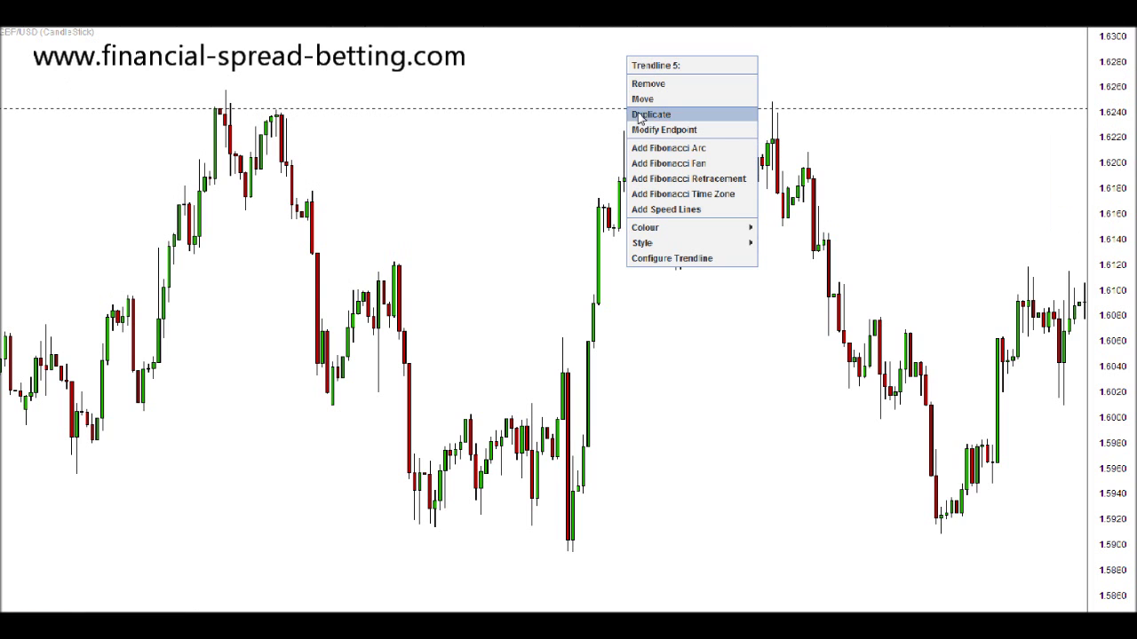
click(632, 115)
click(608, 519)
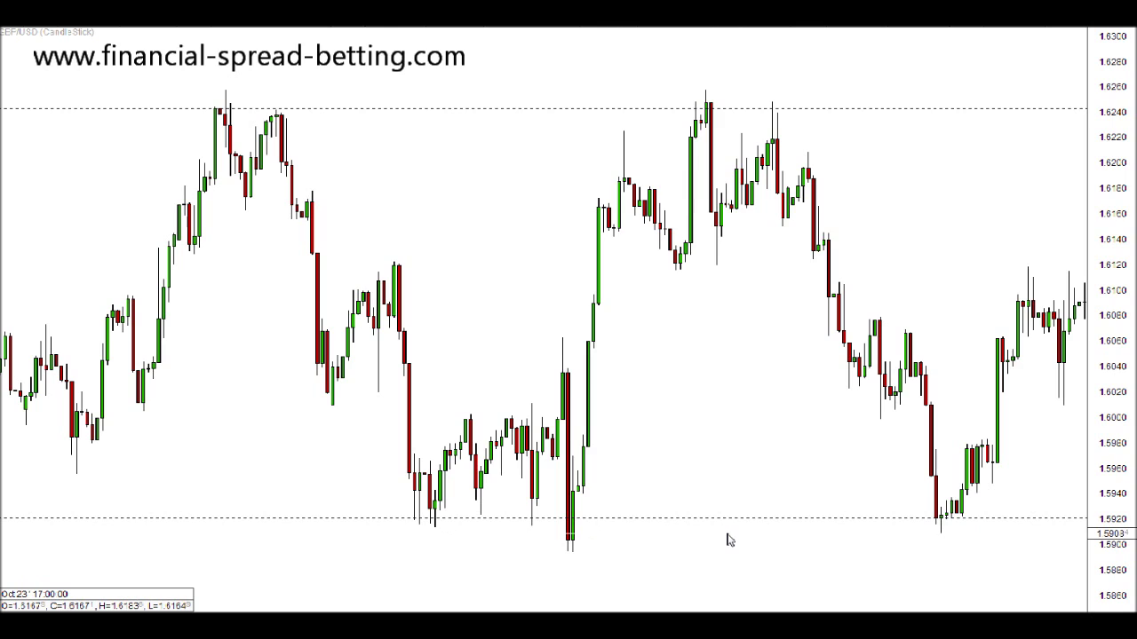